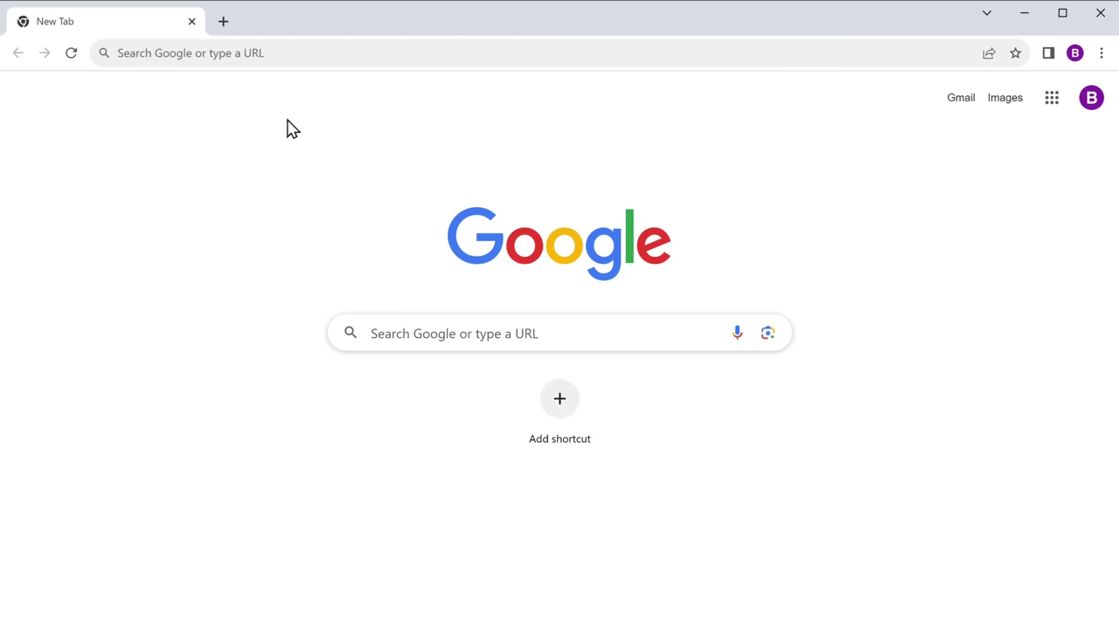
Step: Click into the address bar of the blank new Chrome tab
click(270, 53)
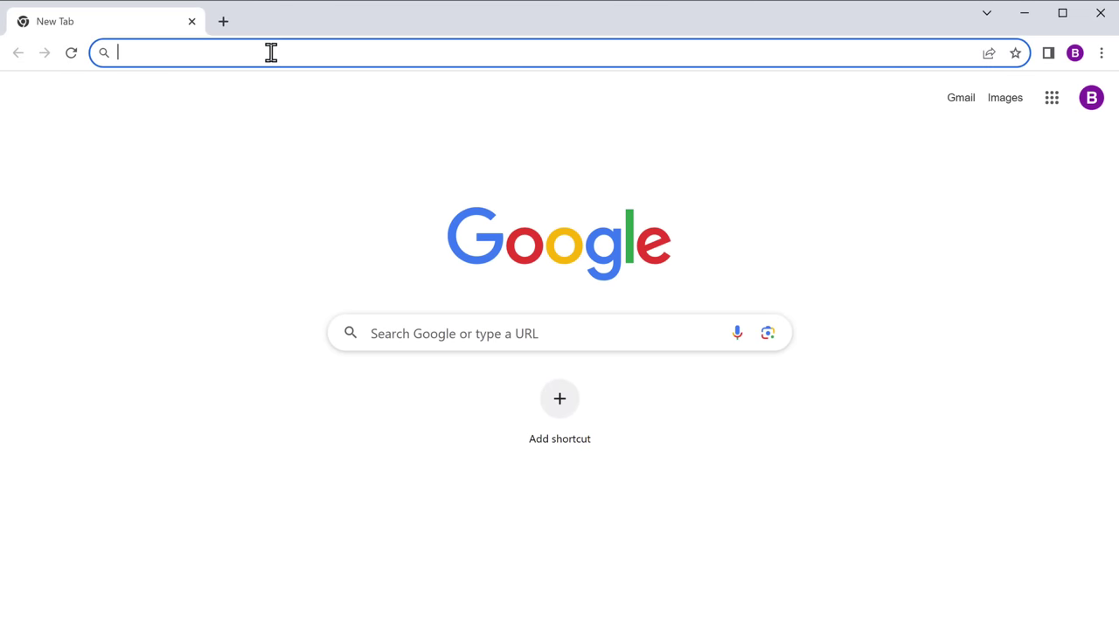
Step: Go to voicemod.net and launch the free Text to Song generator
text(voicemod.net)
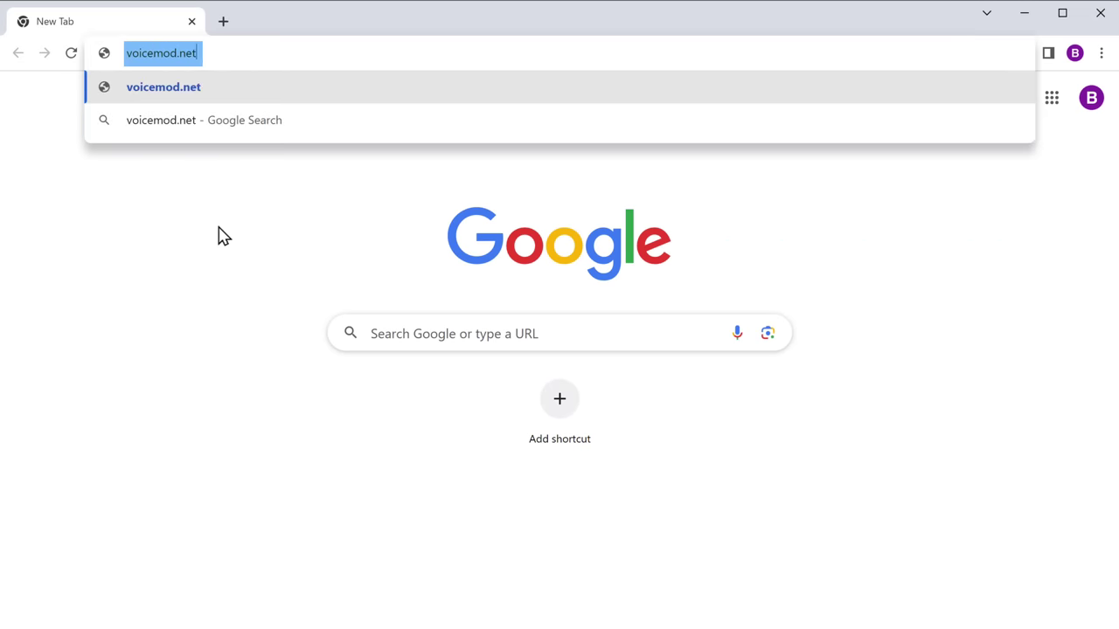
key(Return)
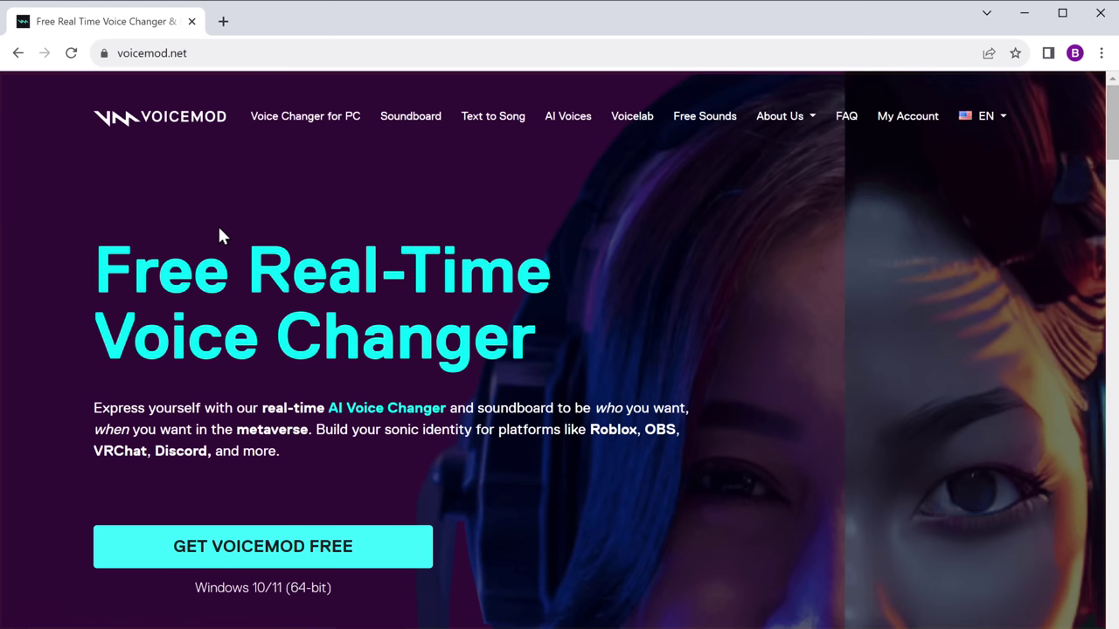
click(489, 120)
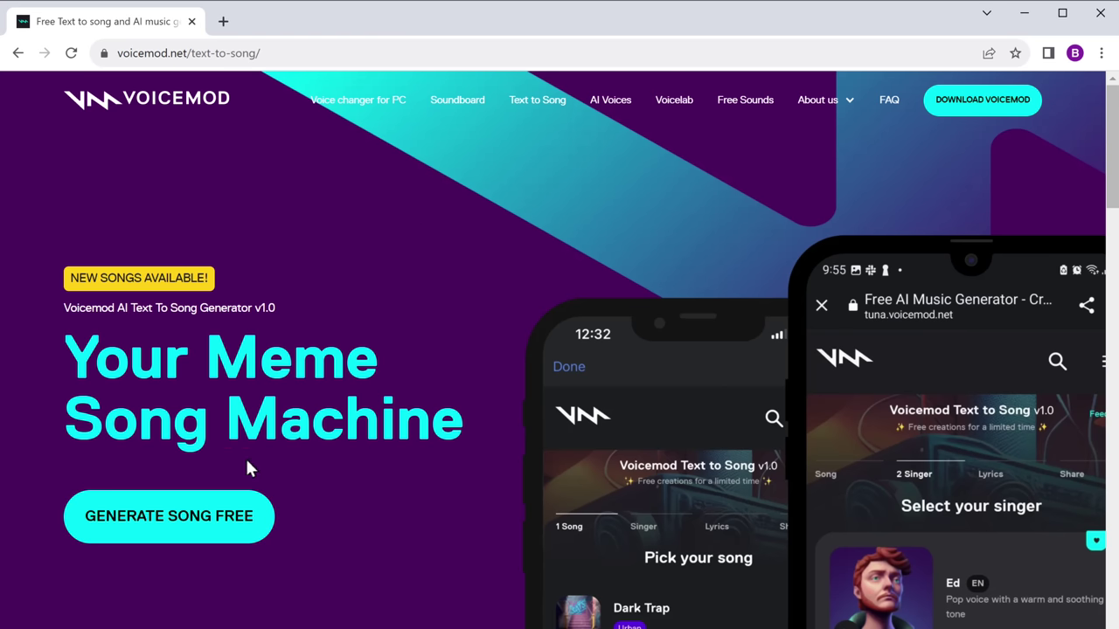
click(166, 537)
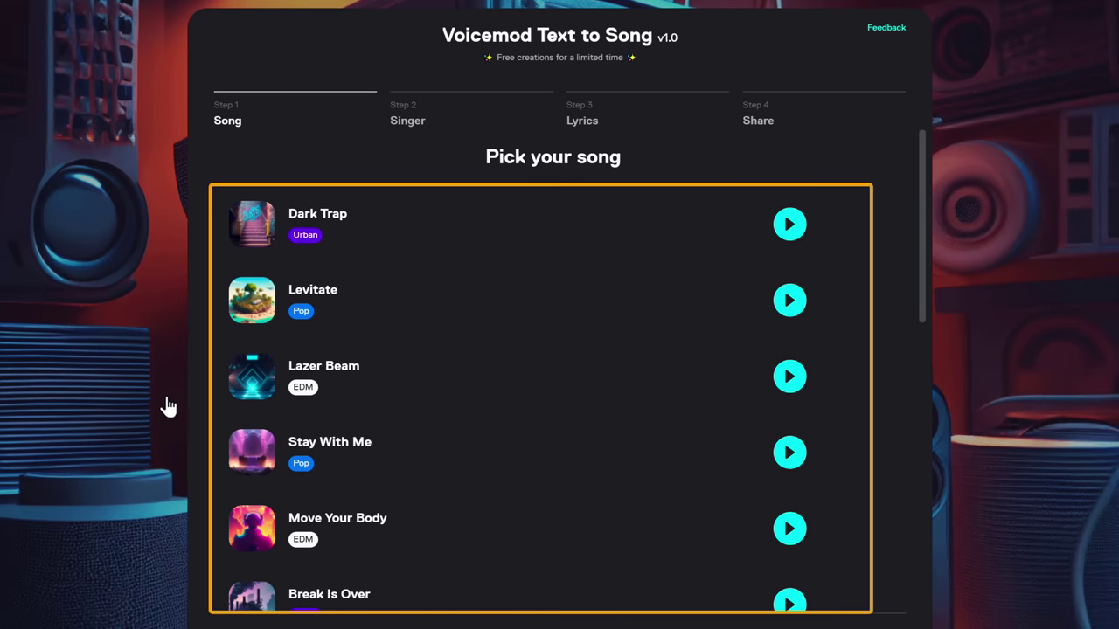
Step: Preview the Dark Trap and Levitate tracks, choose Levitate, and advance to singer selection
click(790, 234)
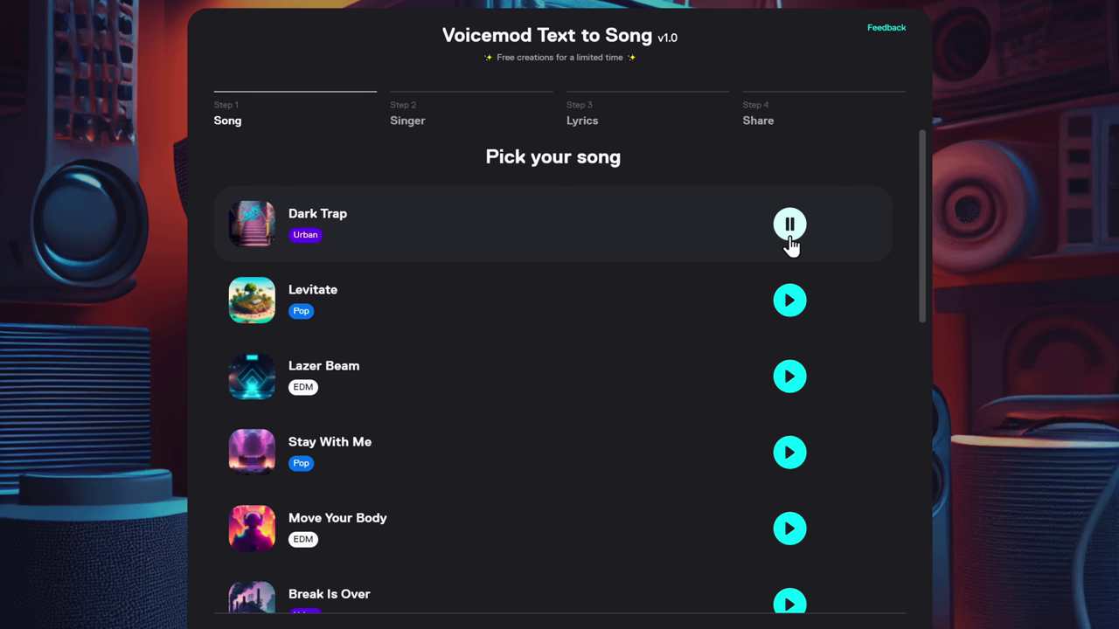
click(790, 229)
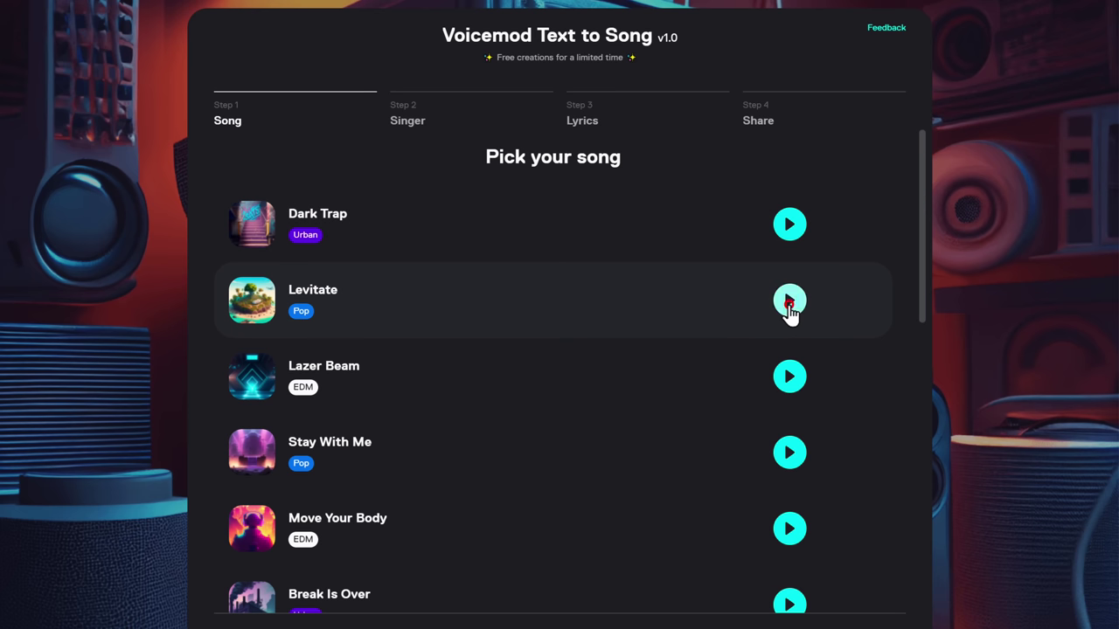
click(790, 306)
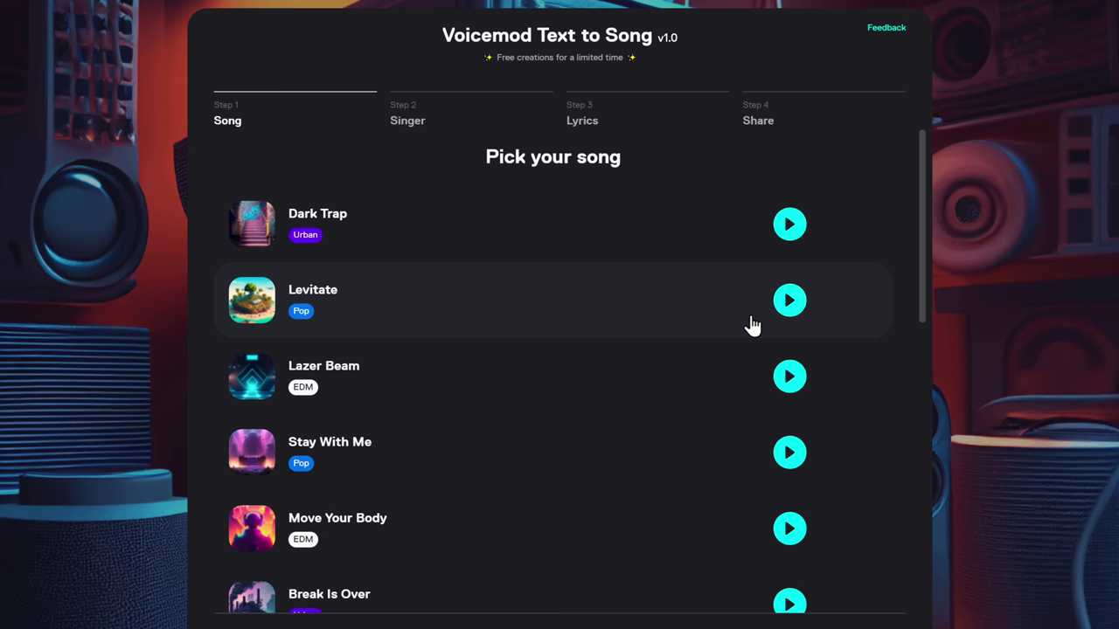
click(750, 319)
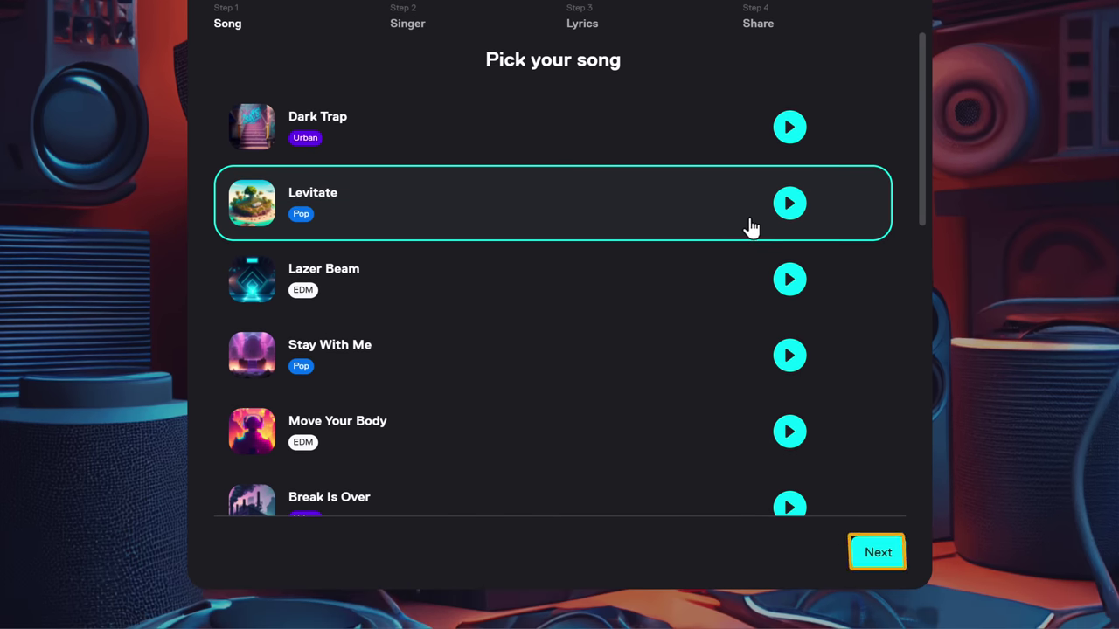
click(877, 555)
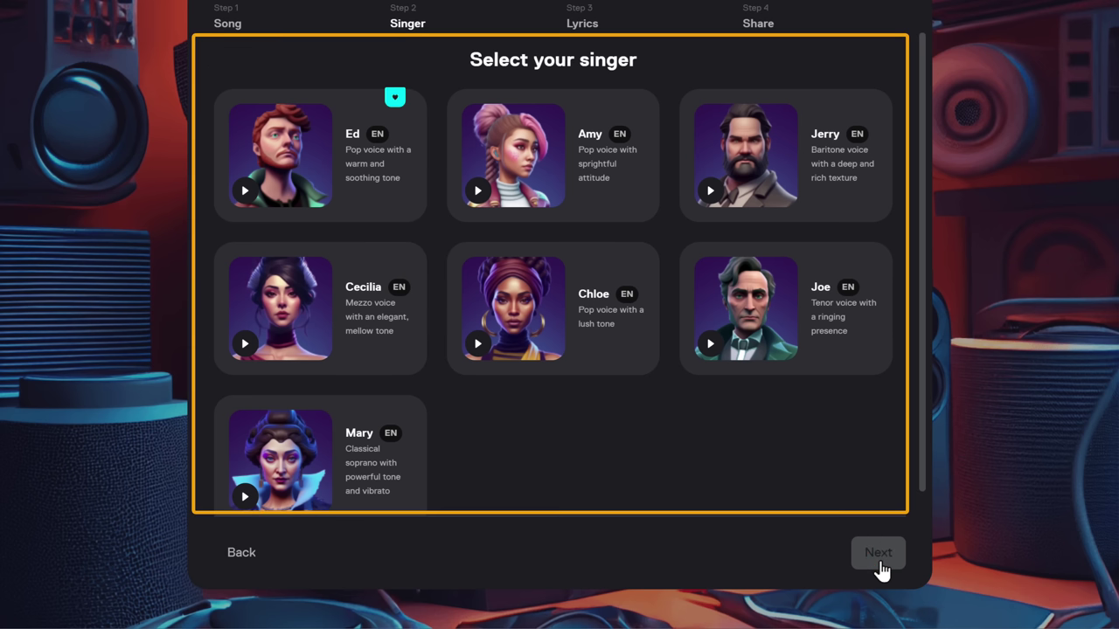
Step: Sample Chloe's and Amy's voices, choose Ed as singer, and continue to the lyrics step
click(479, 344)
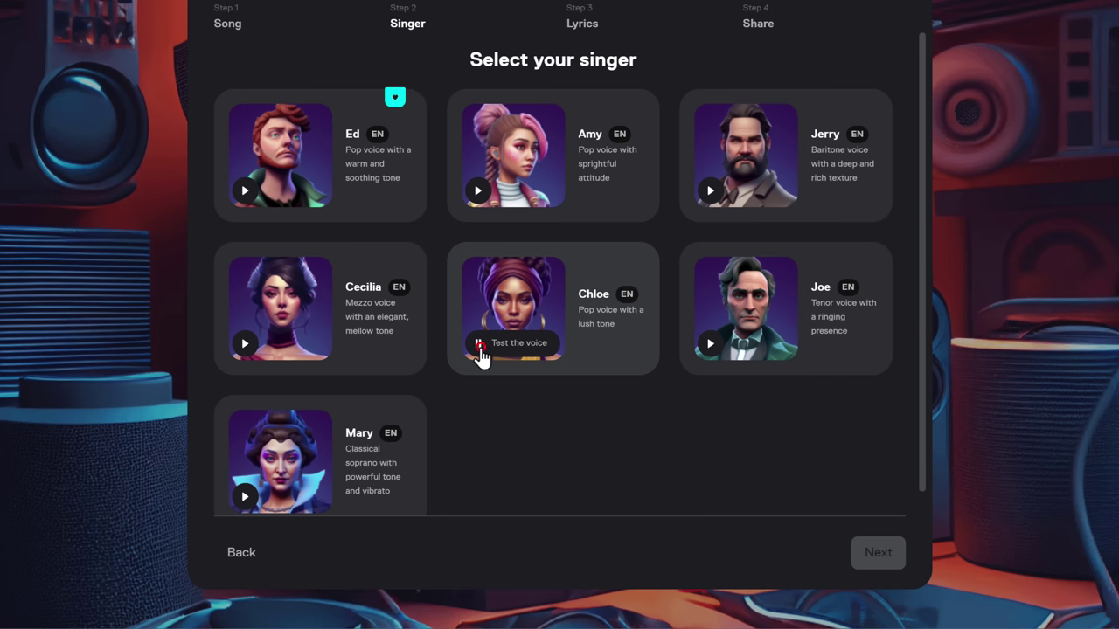
click(478, 194)
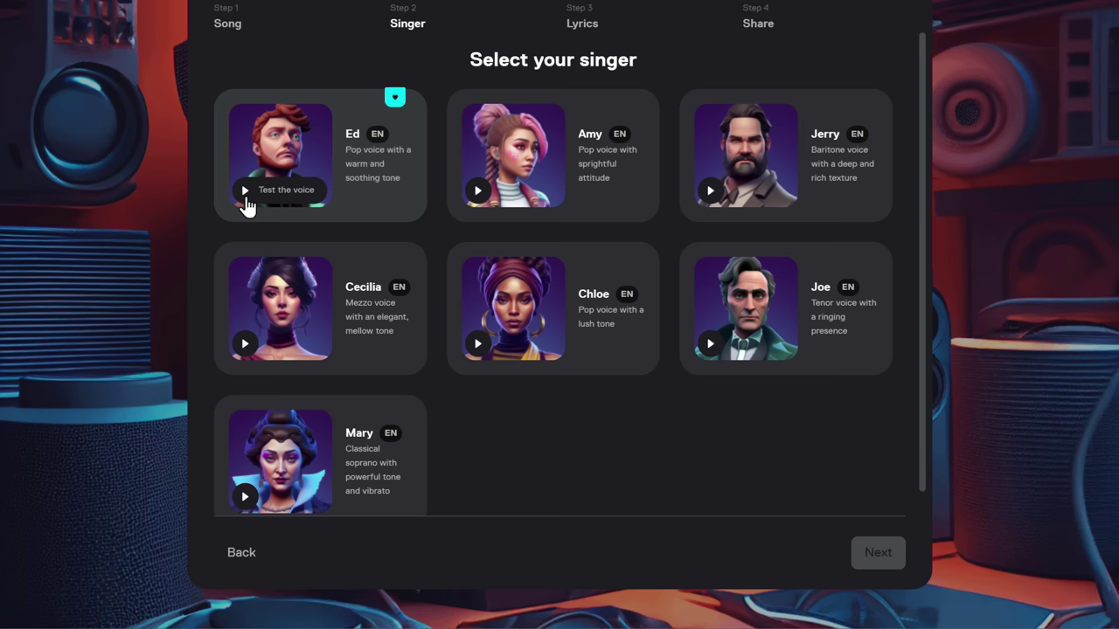
click(368, 209)
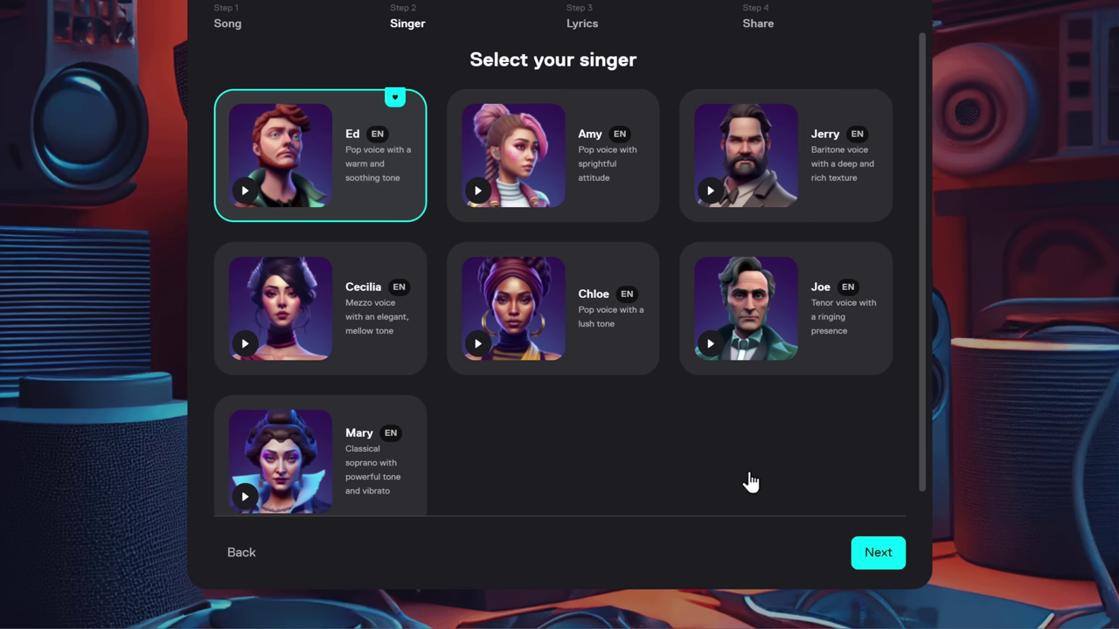
click(879, 564)
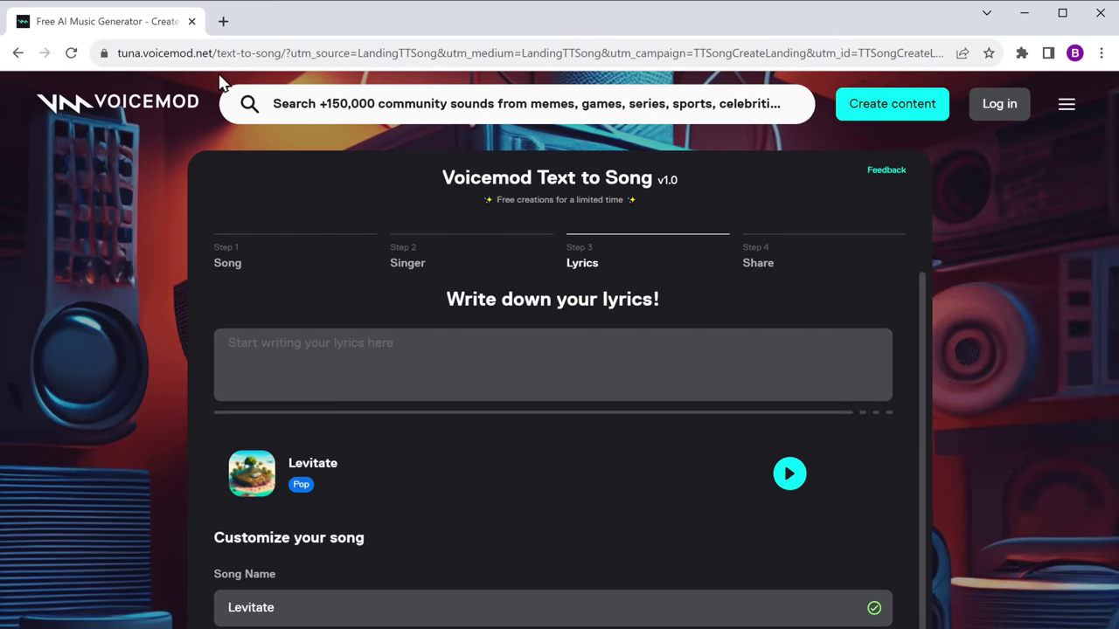
click(223, 21)
Step: Go to gravitywrite.com and register a new free account
text(gravitywrite.com)
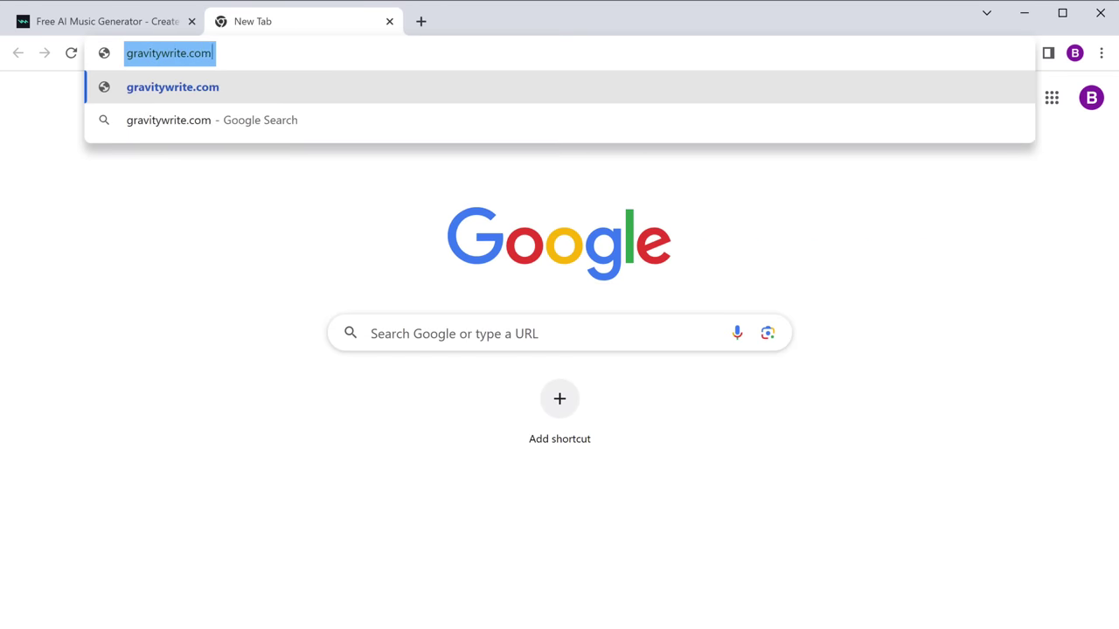
key(Return)
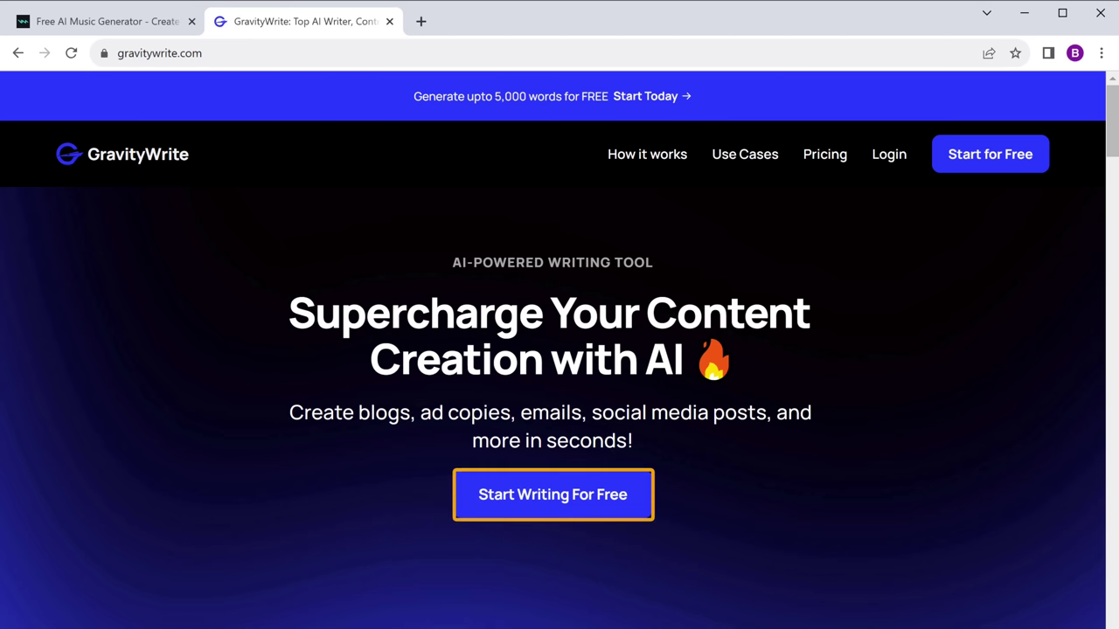
click(552, 511)
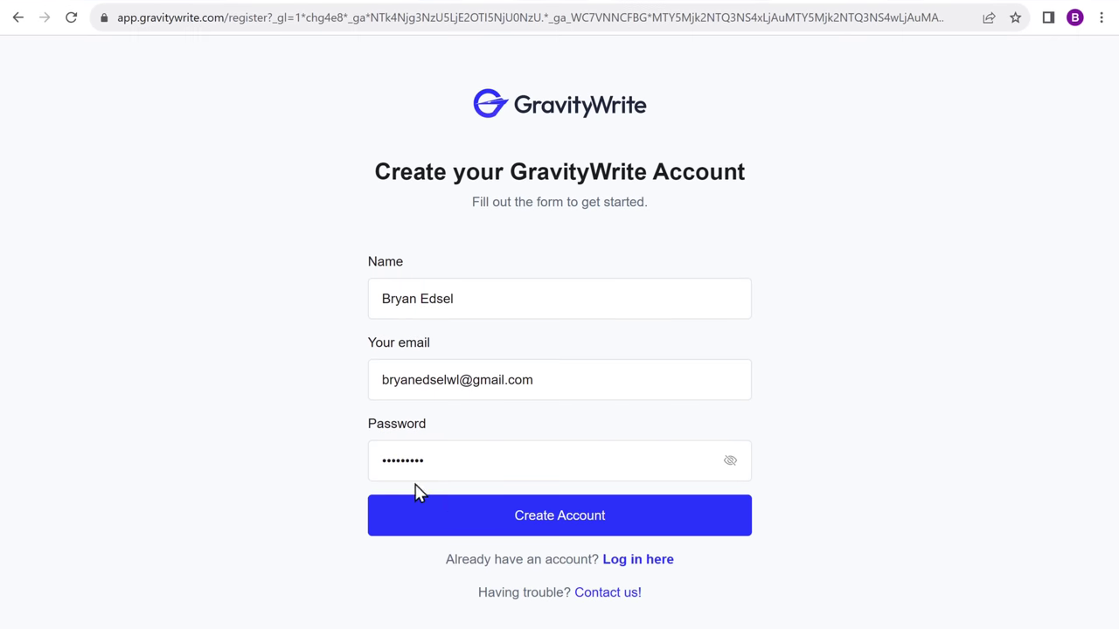
click(558, 537)
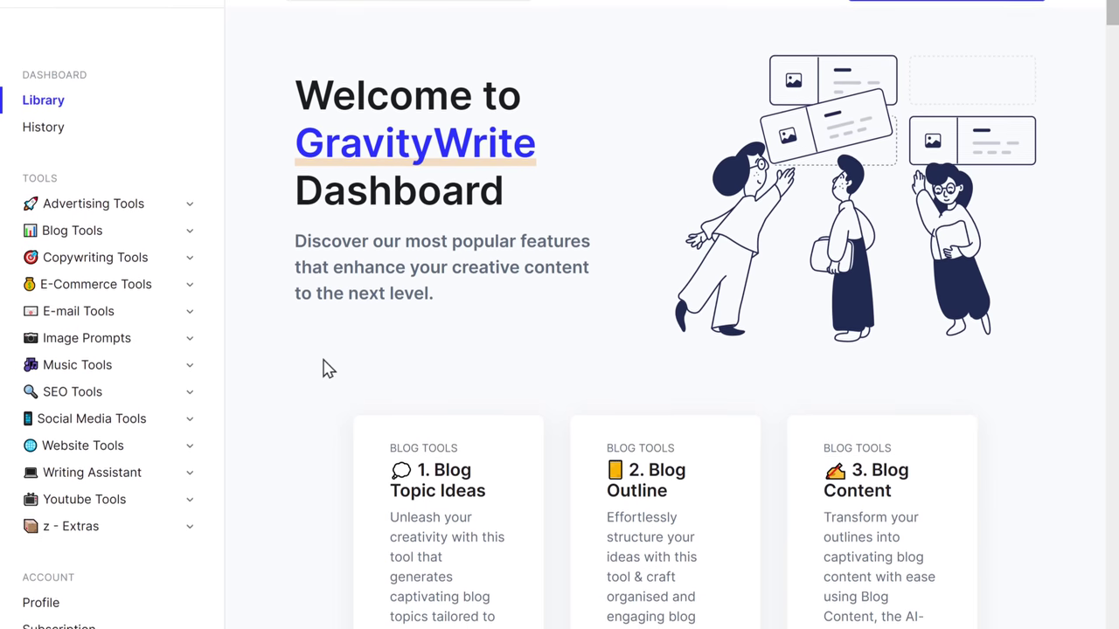
Step: Generate lyrics in Song Lyrics Designer: 'Life: A melody of highs and lows', pop, 3 verses, inspirational
click(191, 363)
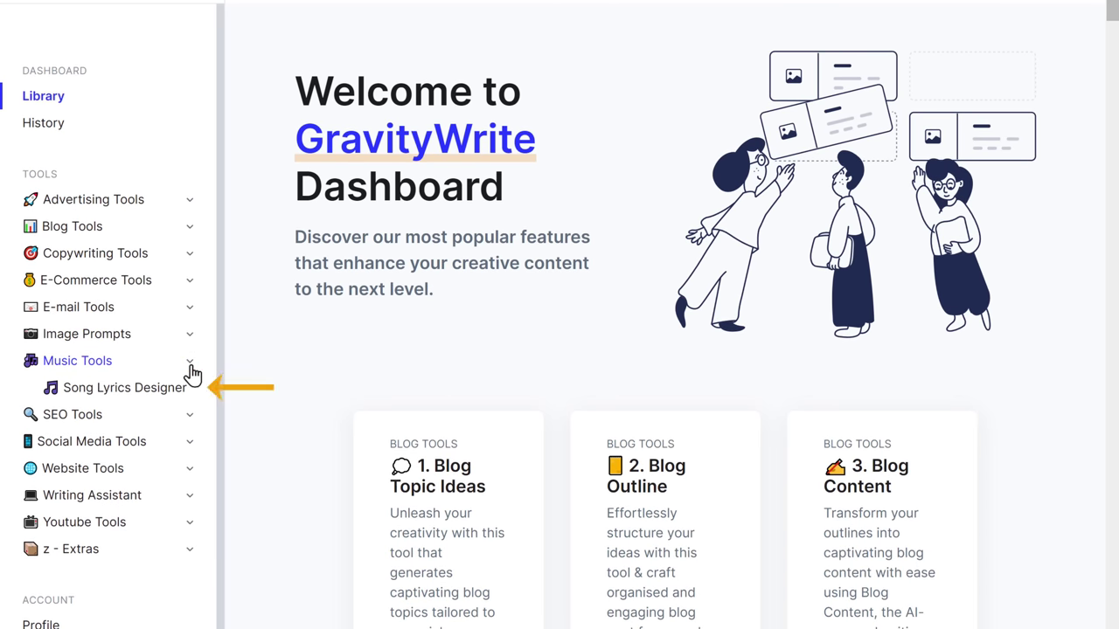
click(120, 397)
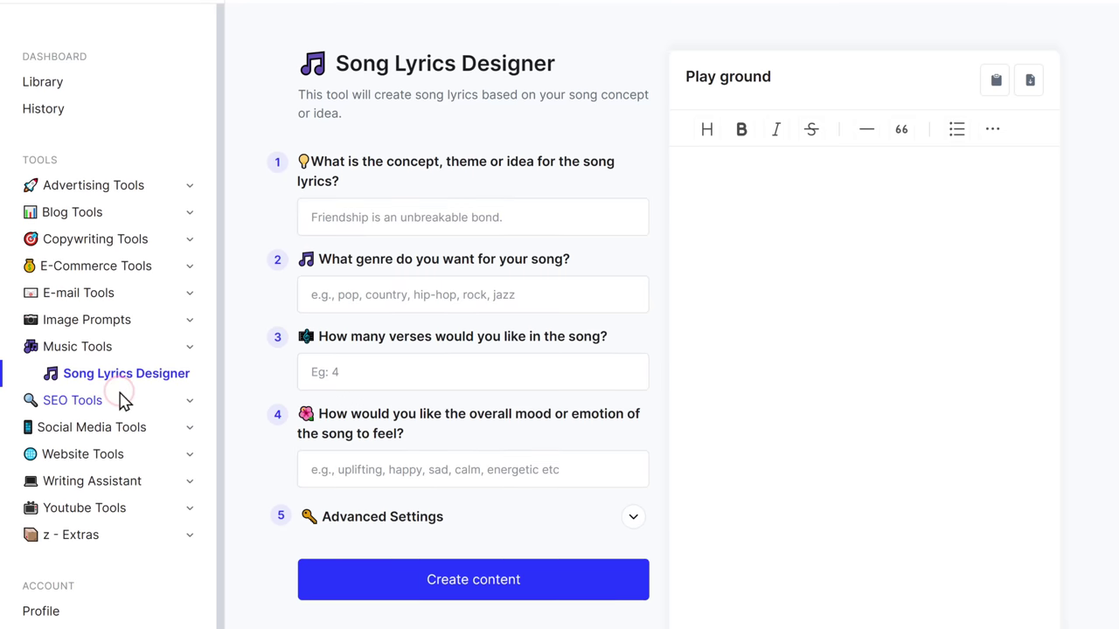
scroll(123, 384, down, 1)
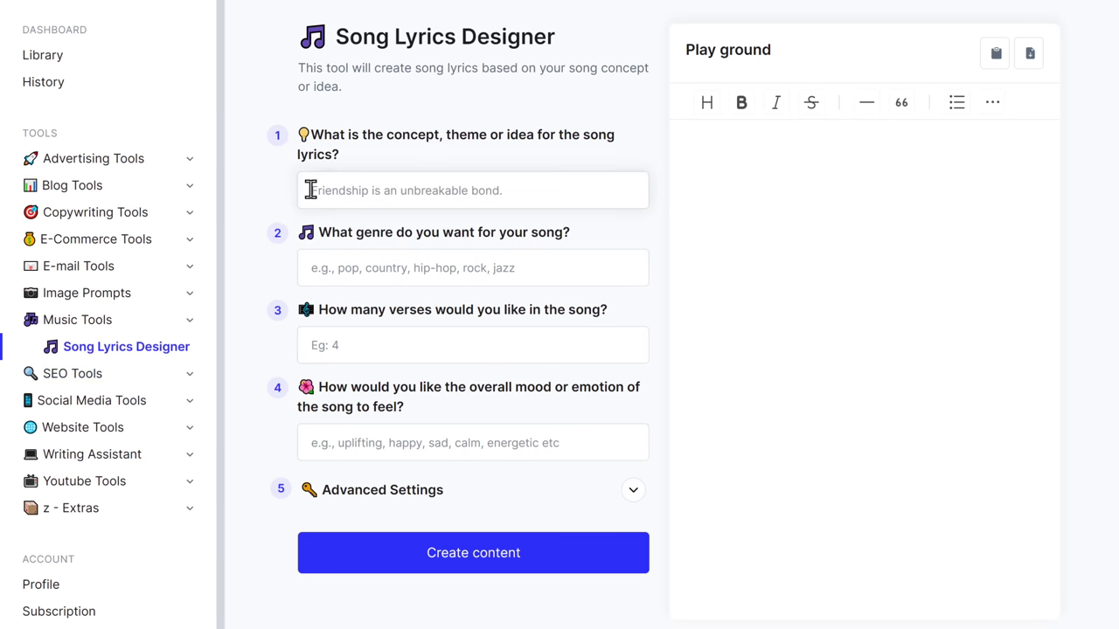
text(Life: A melody of highs and lows)
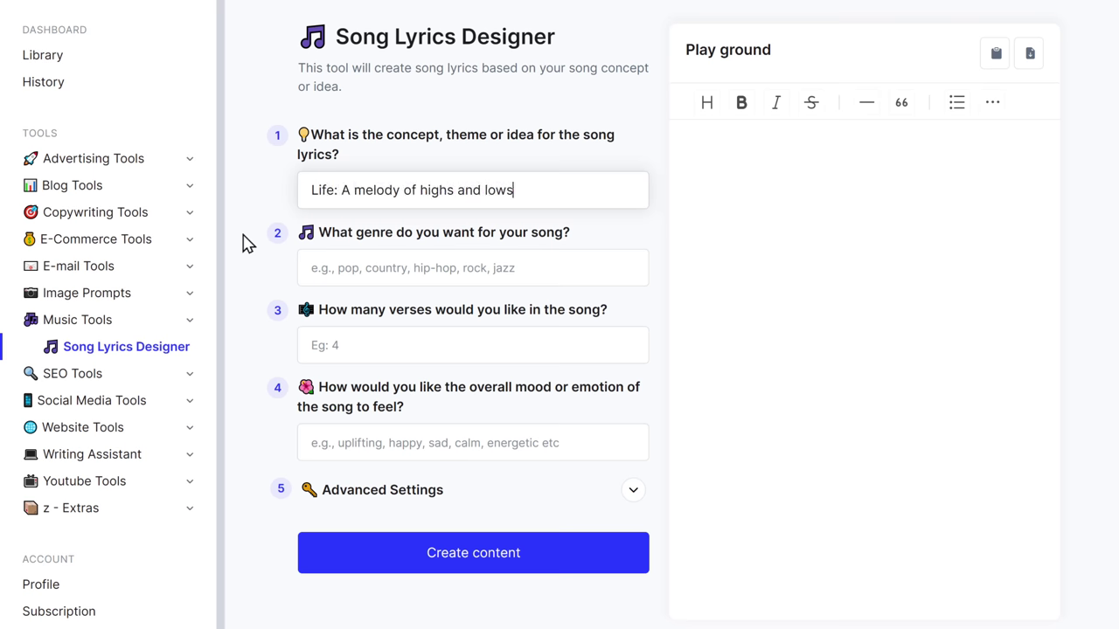
key(Tab)
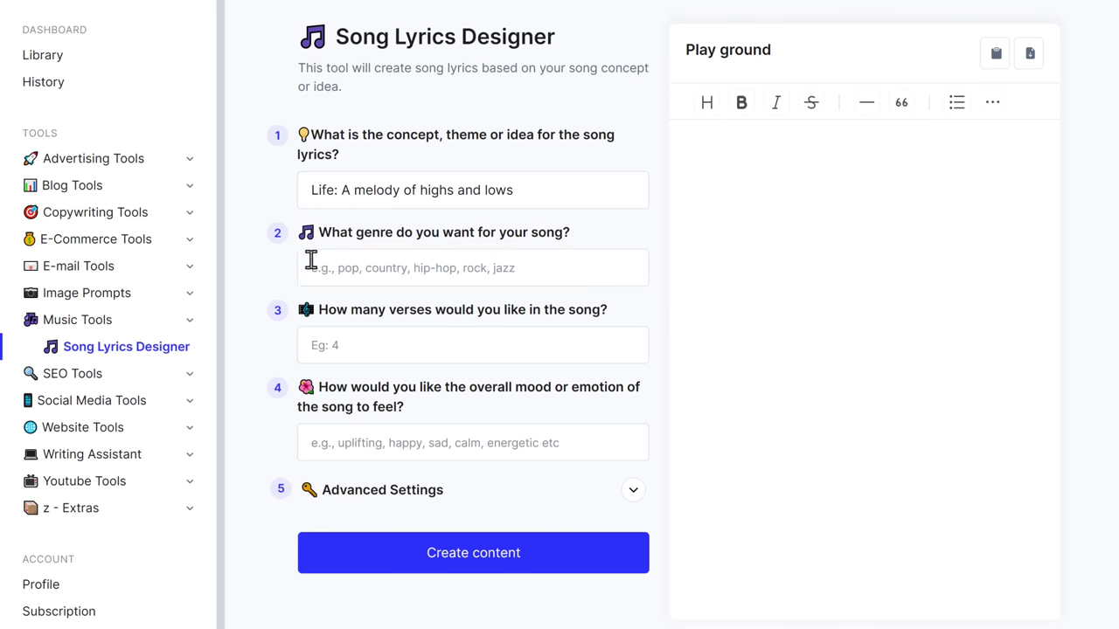
click(332, 265)
text(pop)
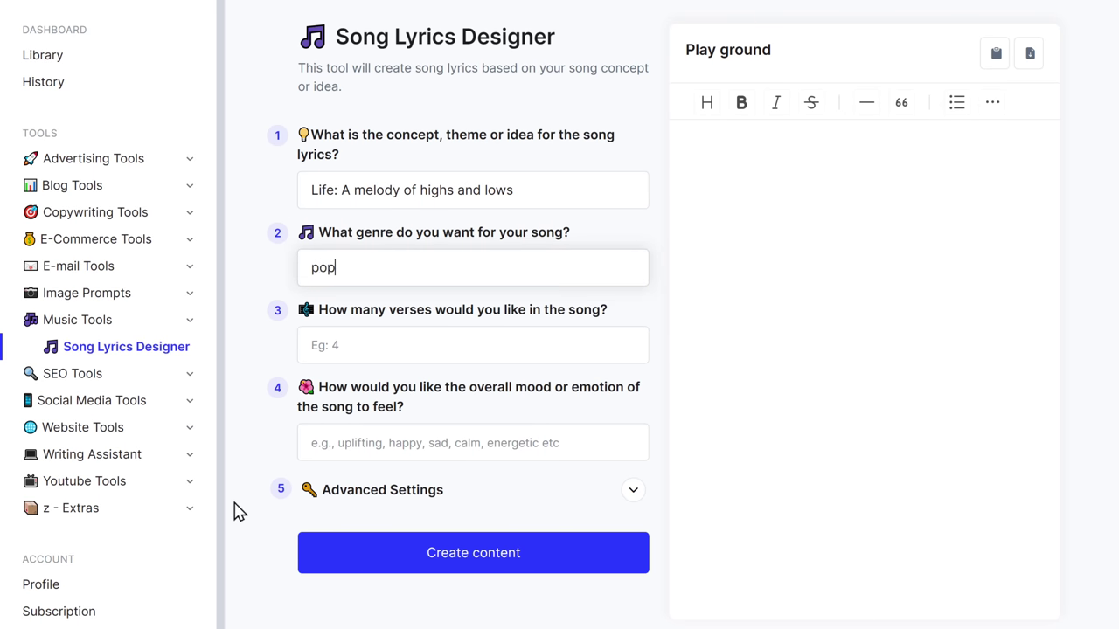
text(3)
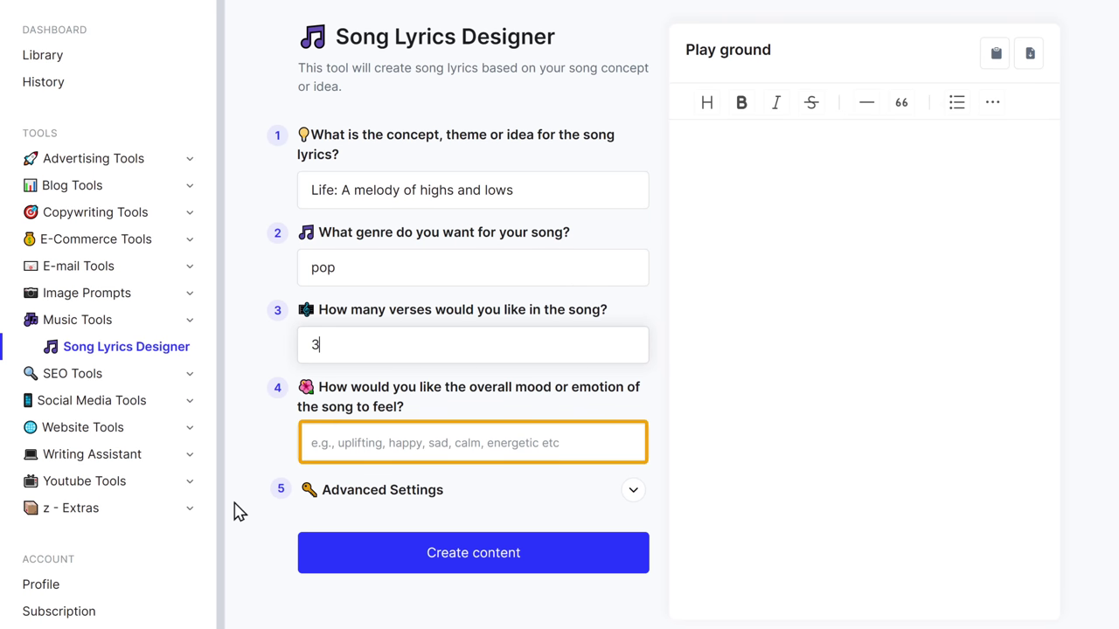
key(Tab)
text(inspirational)
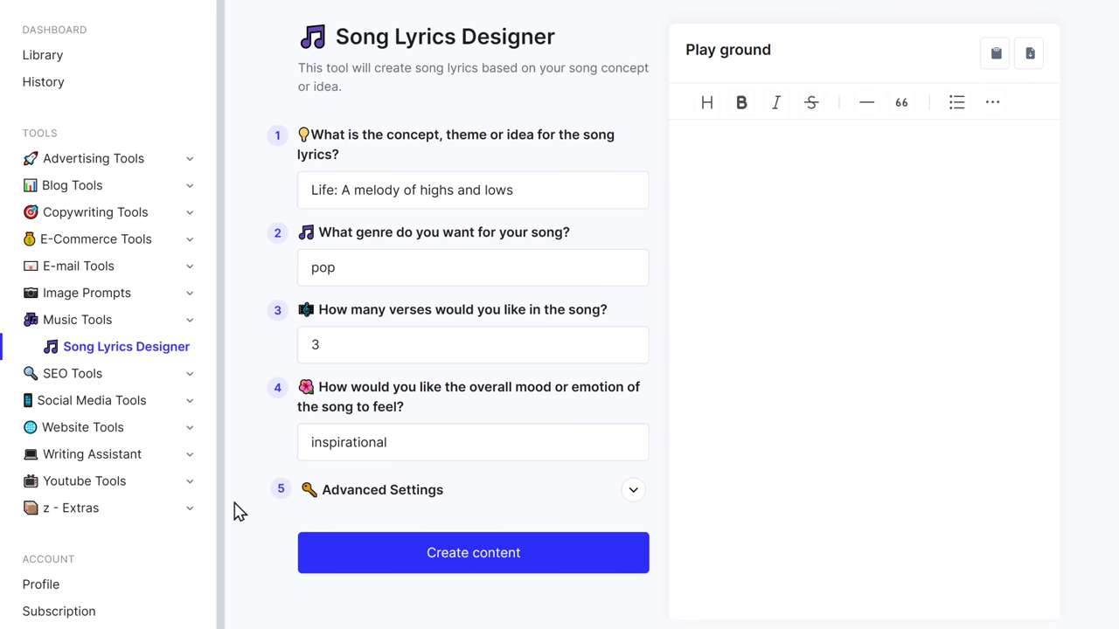
click(472, 568)
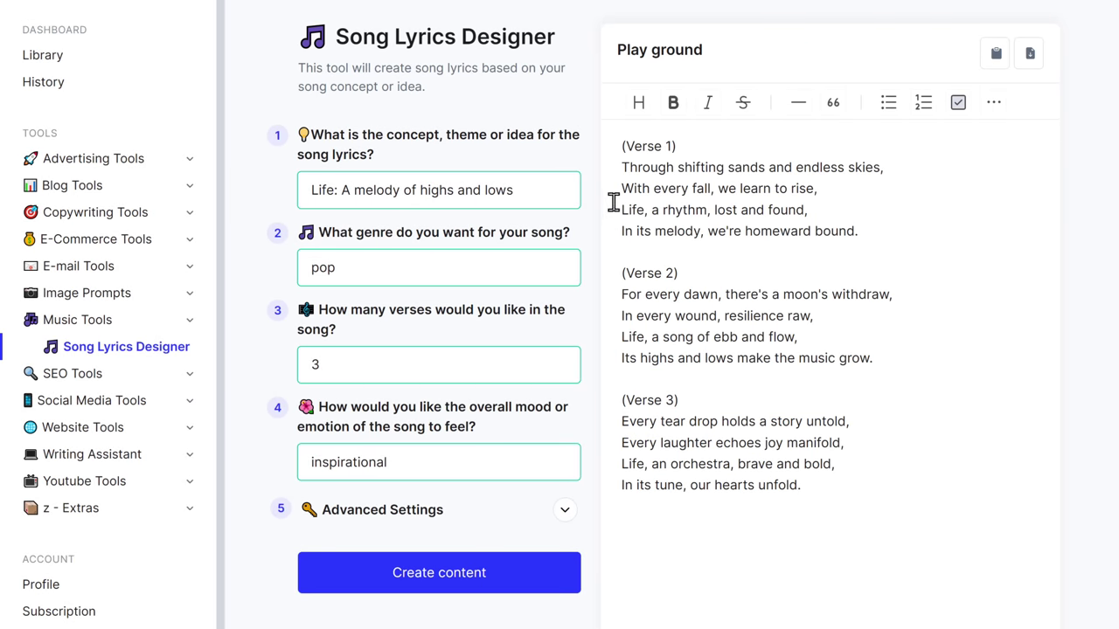
Step: Copy Verse 1 of the generated lyrics and return to the Voicemod tab
drag(621, 167, 857, 231)
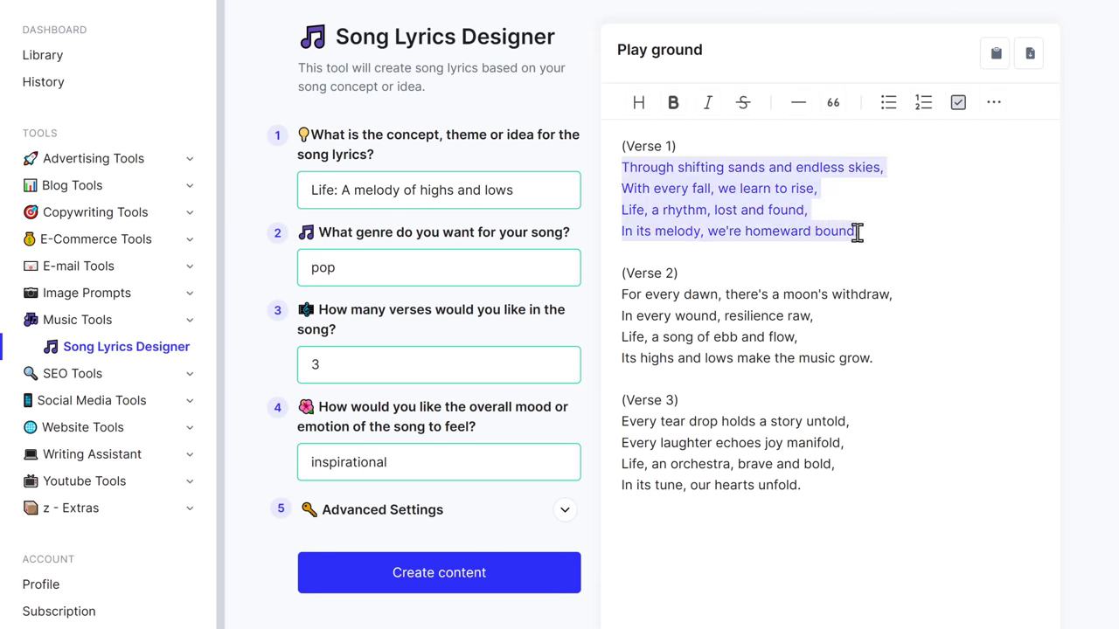
right_click(857, 231)
click(736, 303)
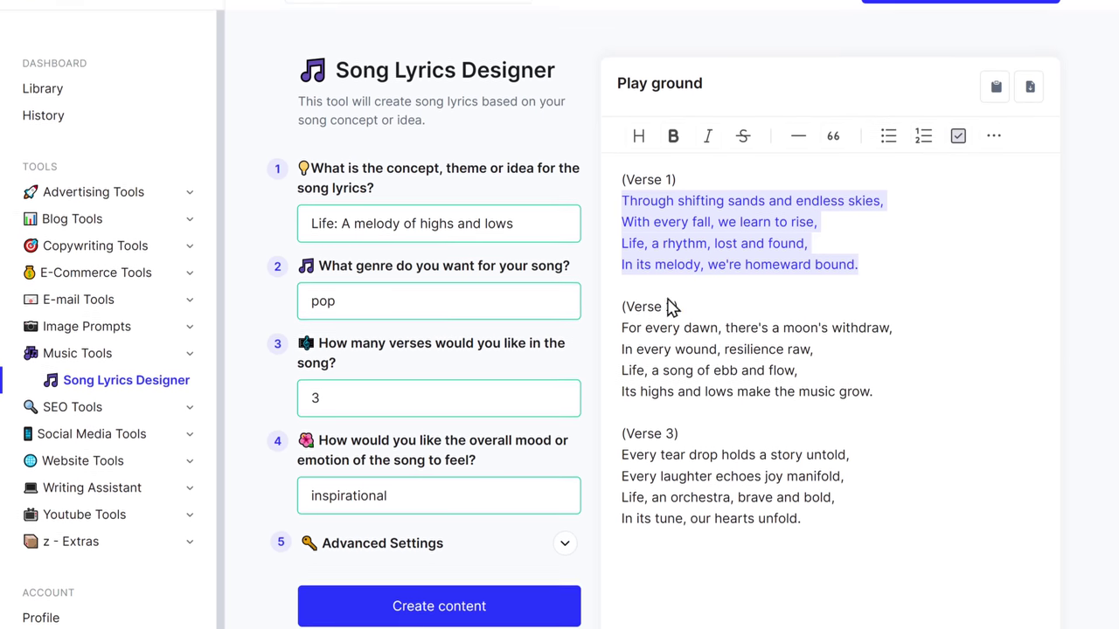
click(98, 22)
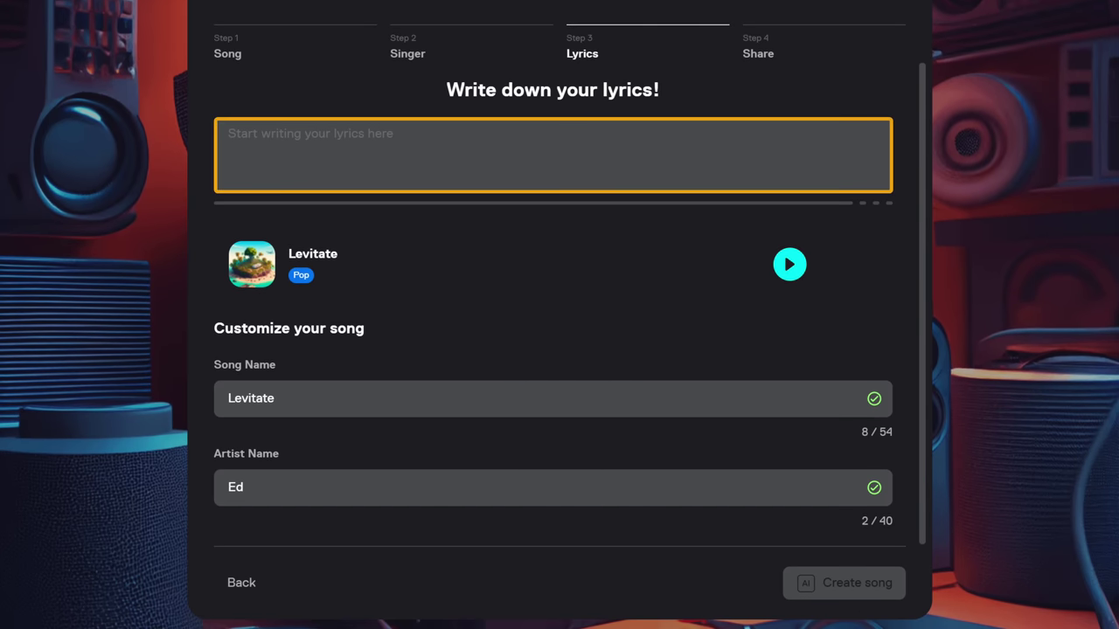
Step: Paste the copied verse into the lyrics box and start creating the song
right_click(398, 146)
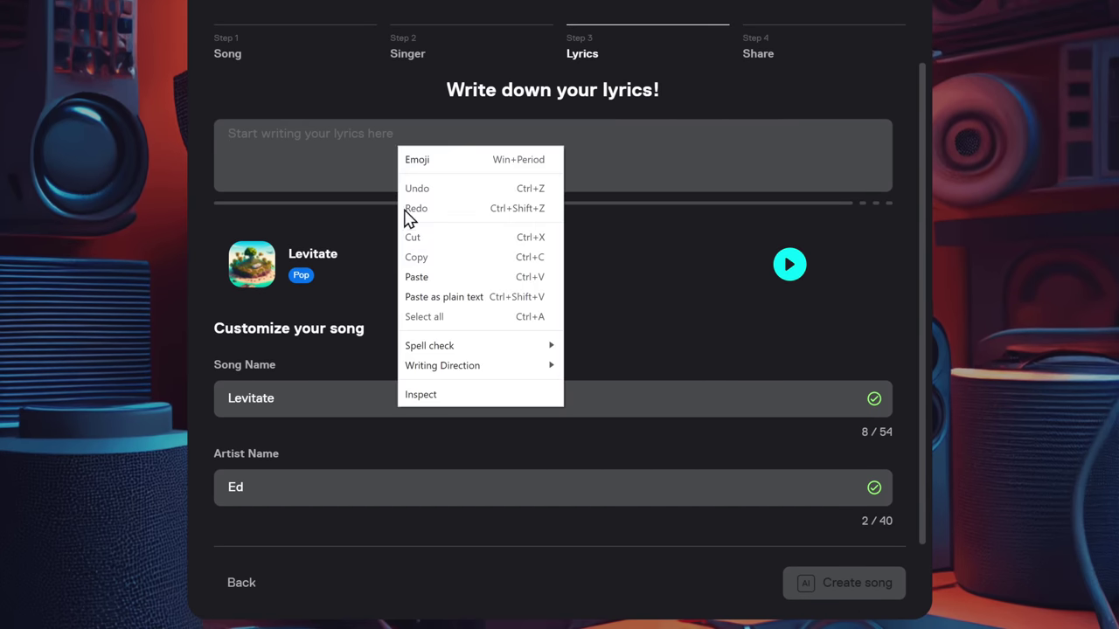
click(416, 277)
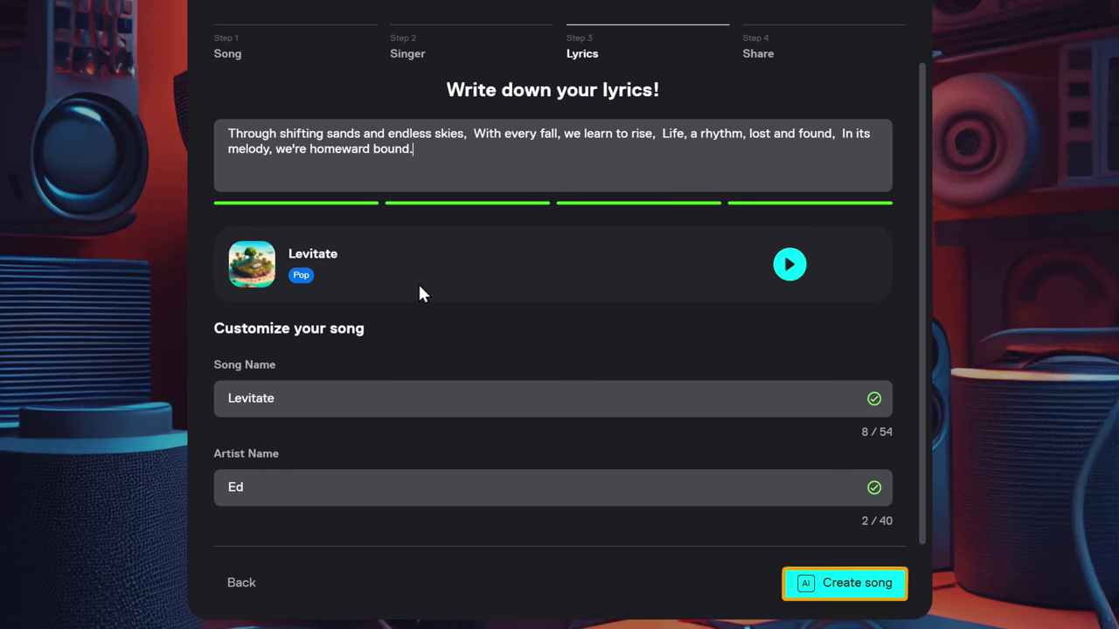
click(848, 600)
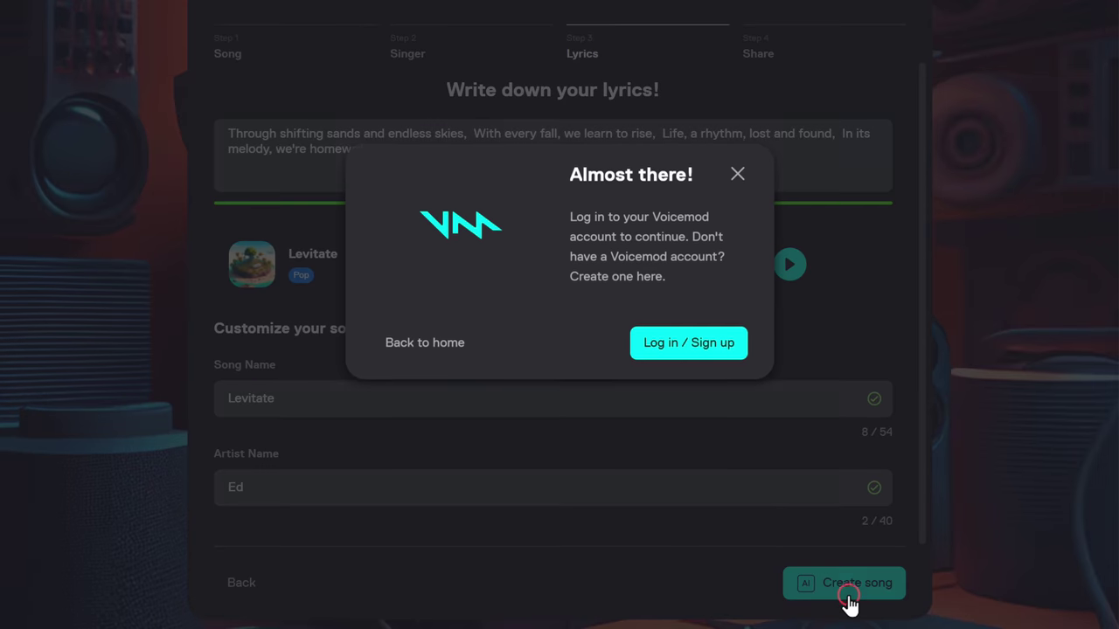
Step: Sign in to Voicemod with a Google account so the Levitate song is generated
key(Tab)
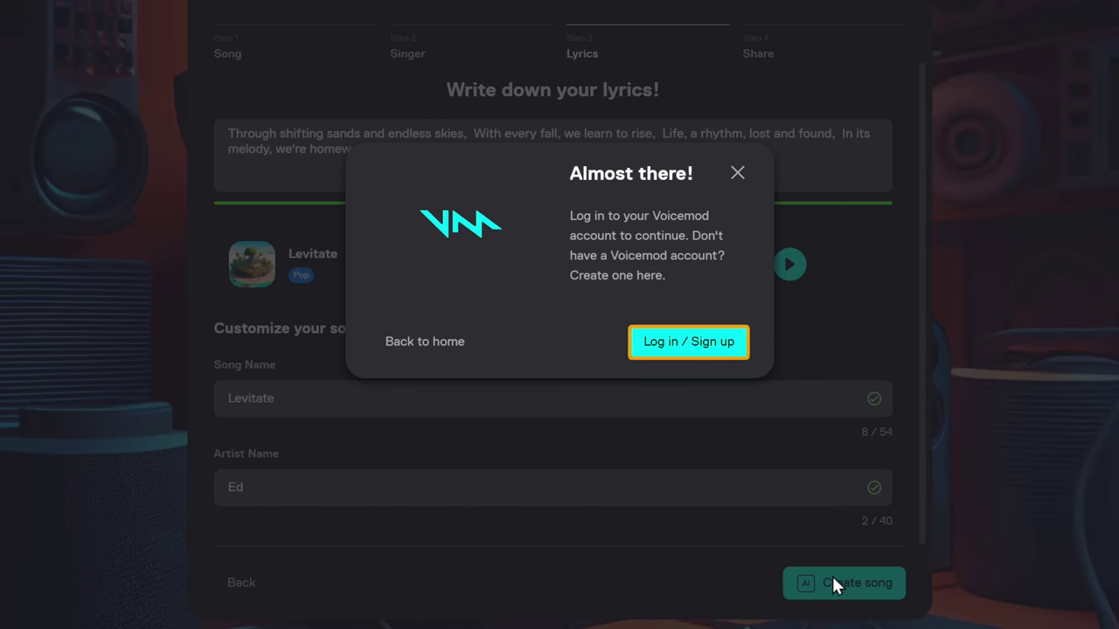
click(687, 350)
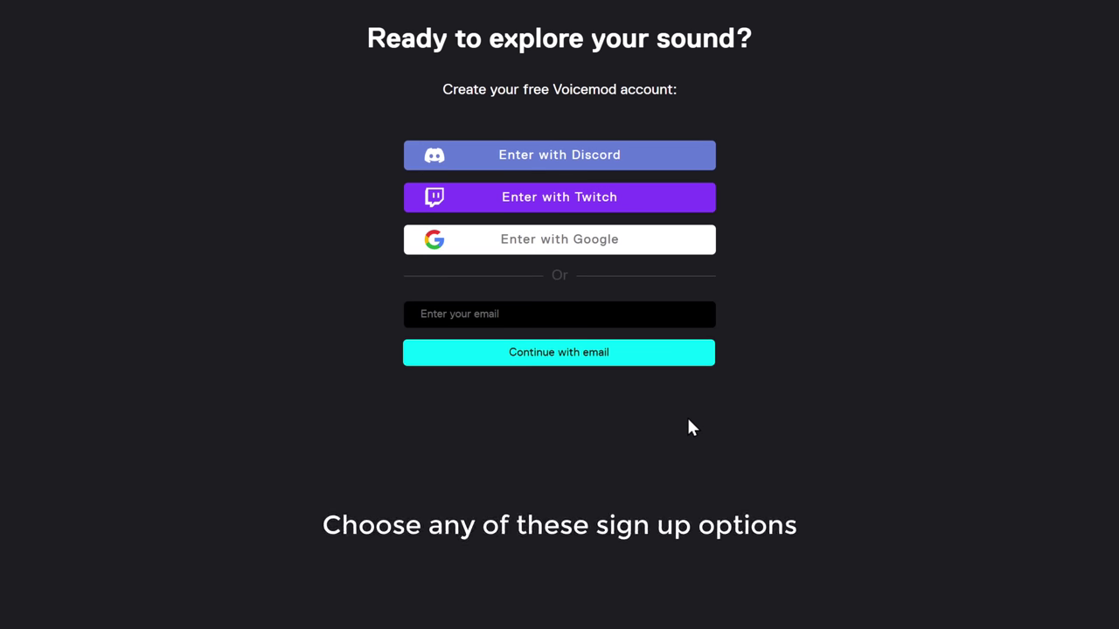
click(560, 249)
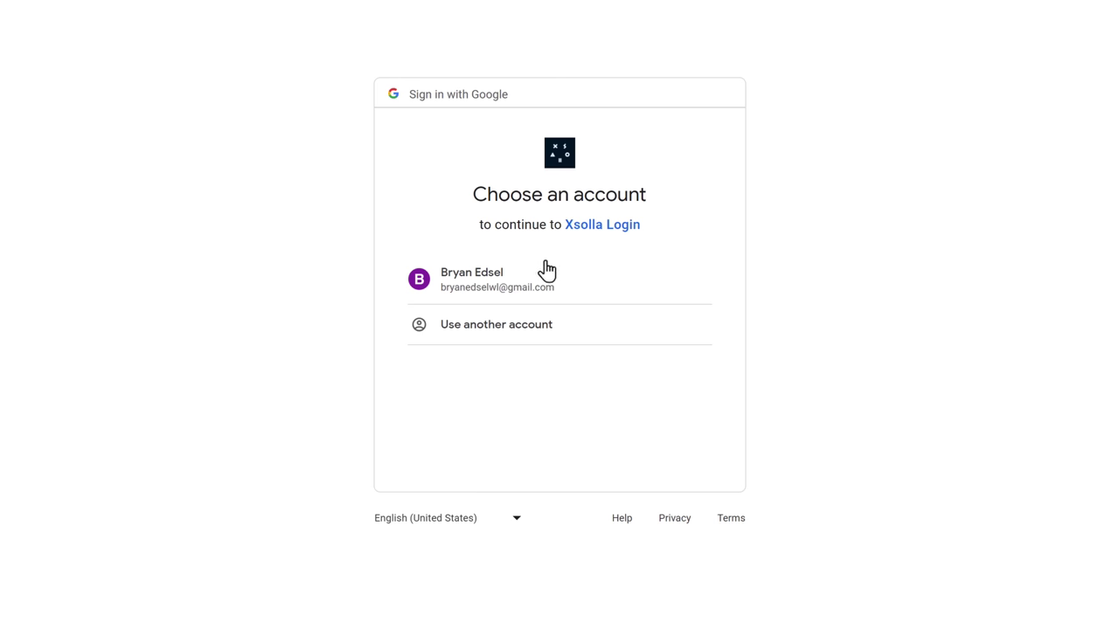
click(485, 299)
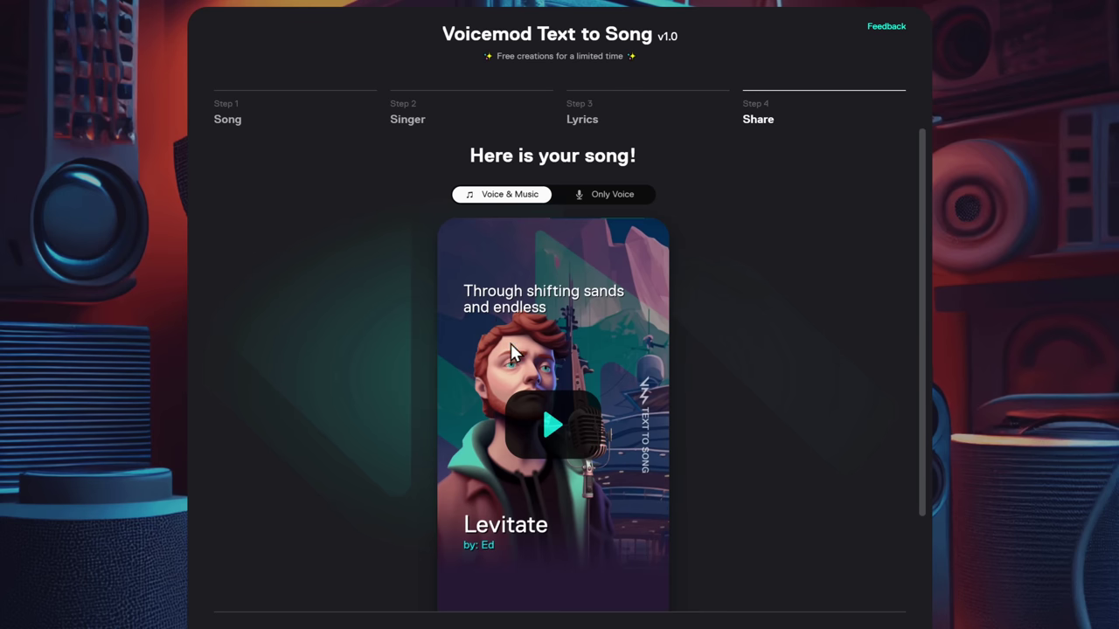
click(551, 448)
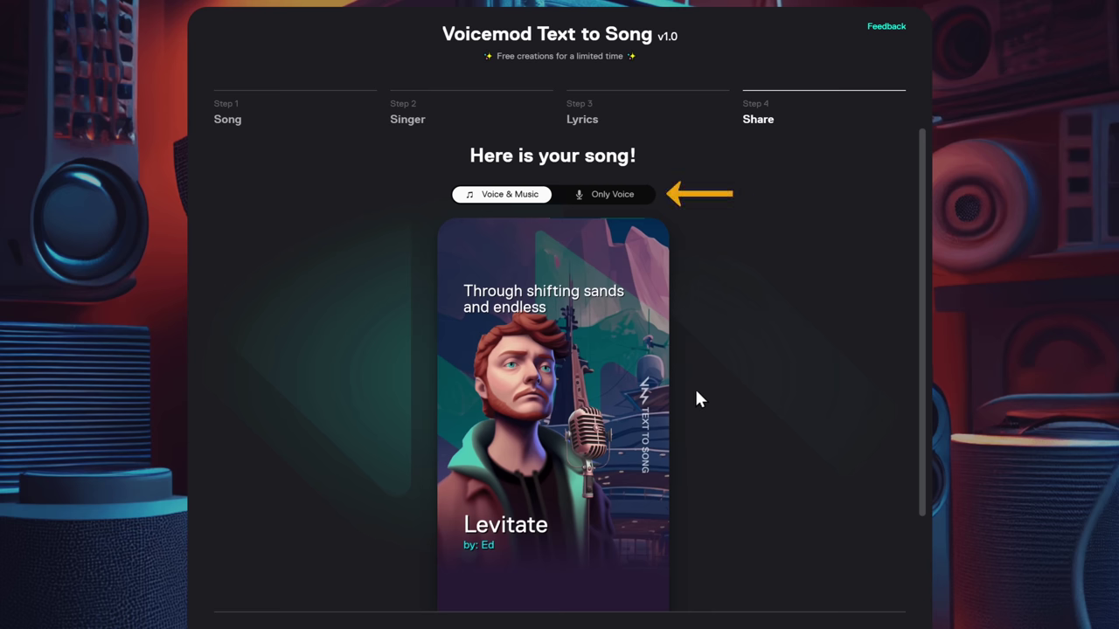
click(609, 196)
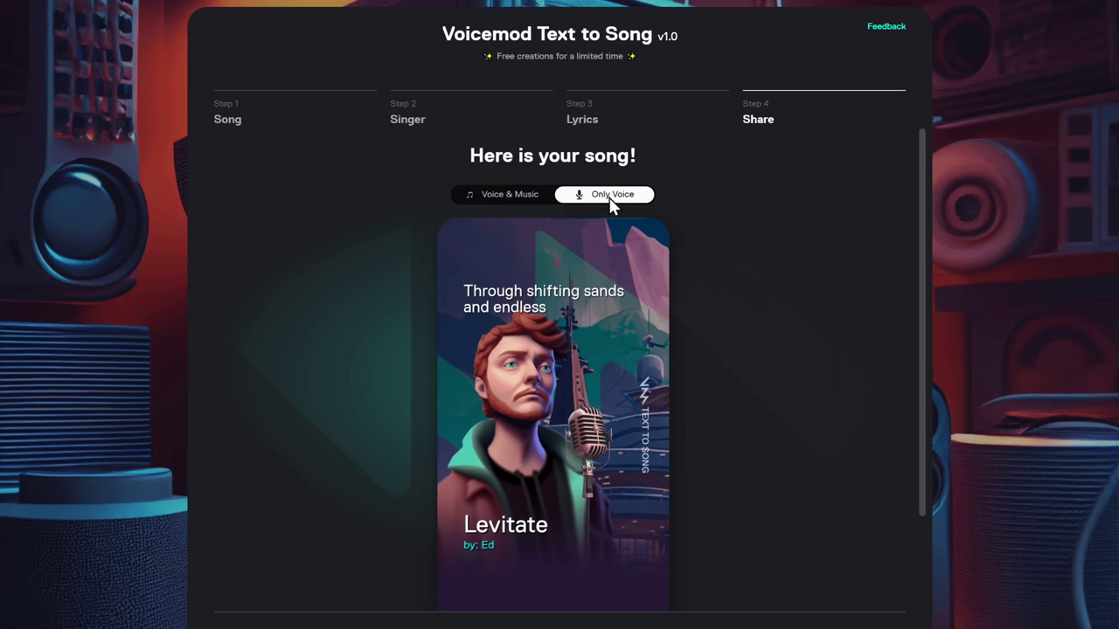
click(553, 428)
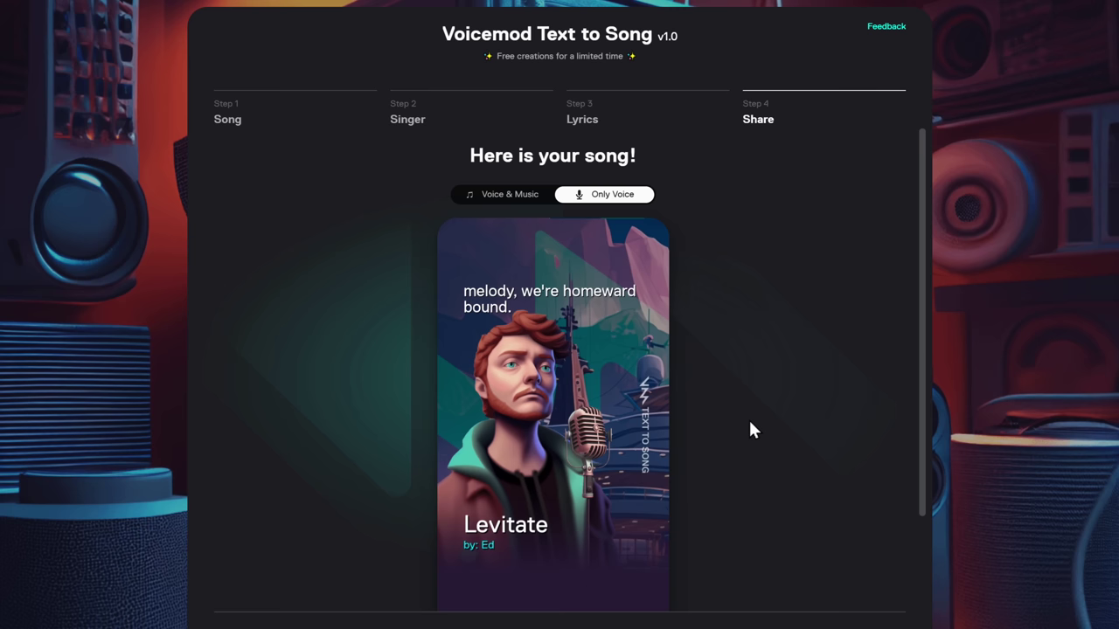
click(509, 198)
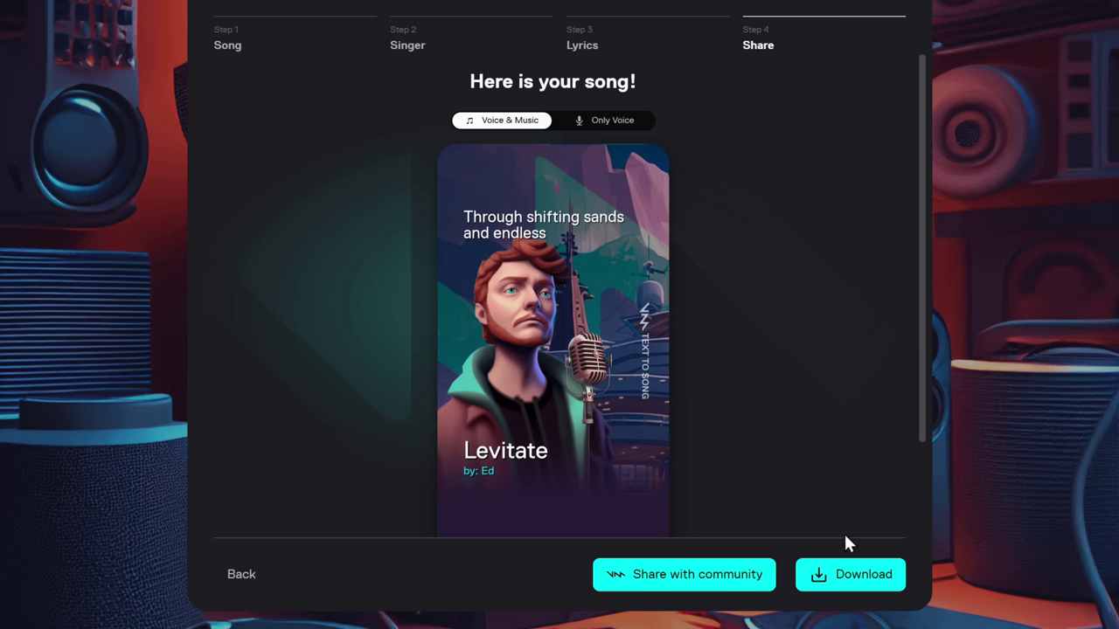
Step: Download Levitate as a 251 KB song file and open it to listen
click(865, 589)
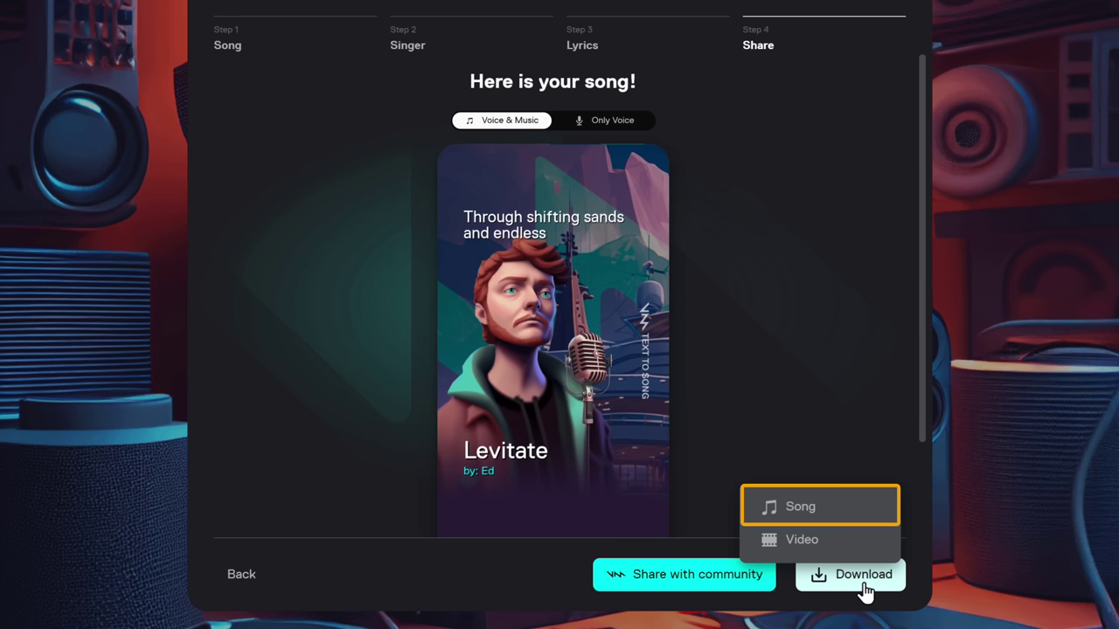
click(805, 518)
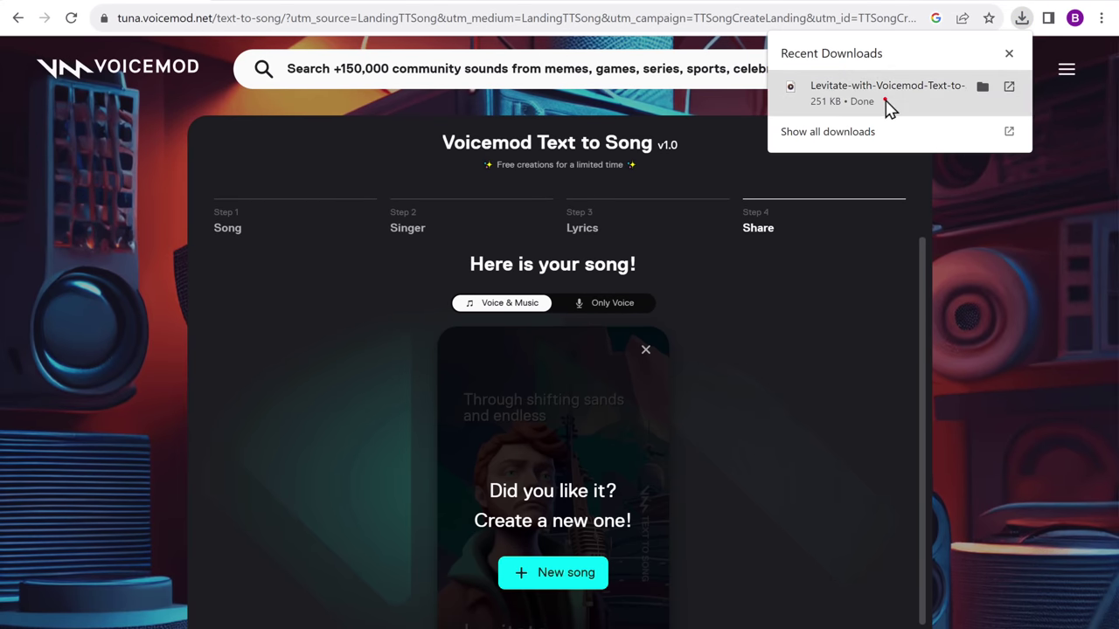
click(884, 102)
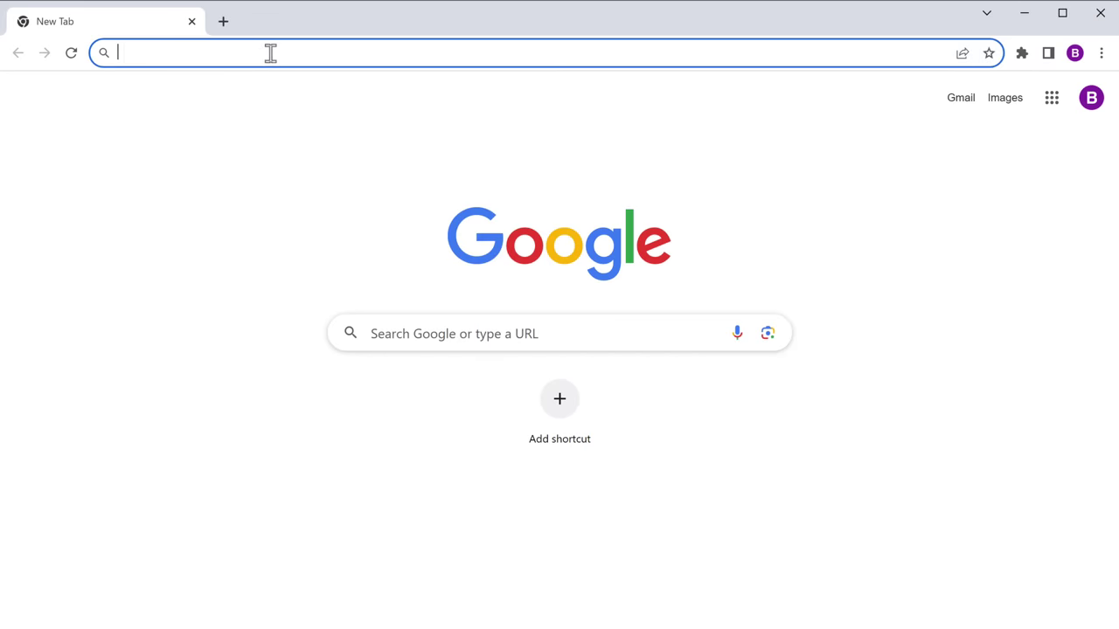
Step: Load app.songr.ai and choose to supply your own lyrics for a Pop song
text(app.songr.ai)
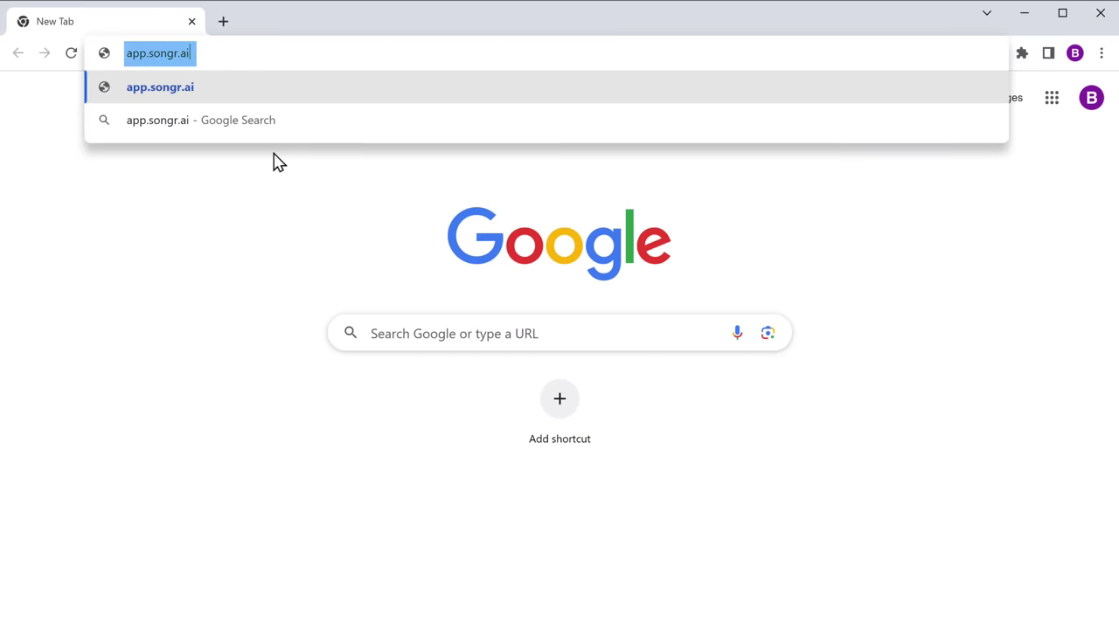
key(Return)
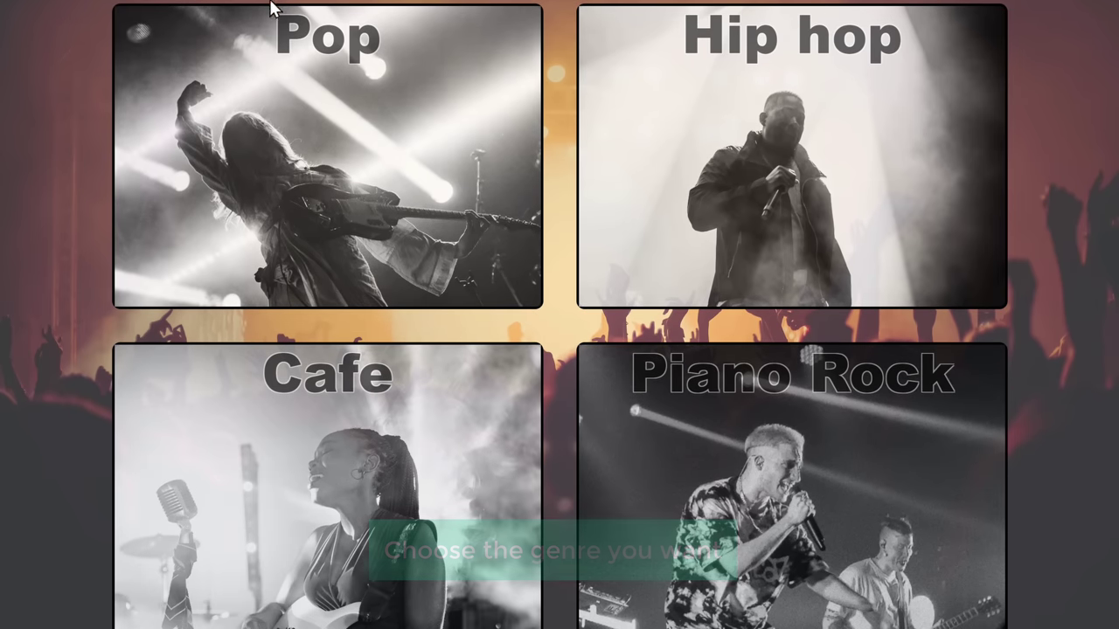
mouse_move(256, 51)
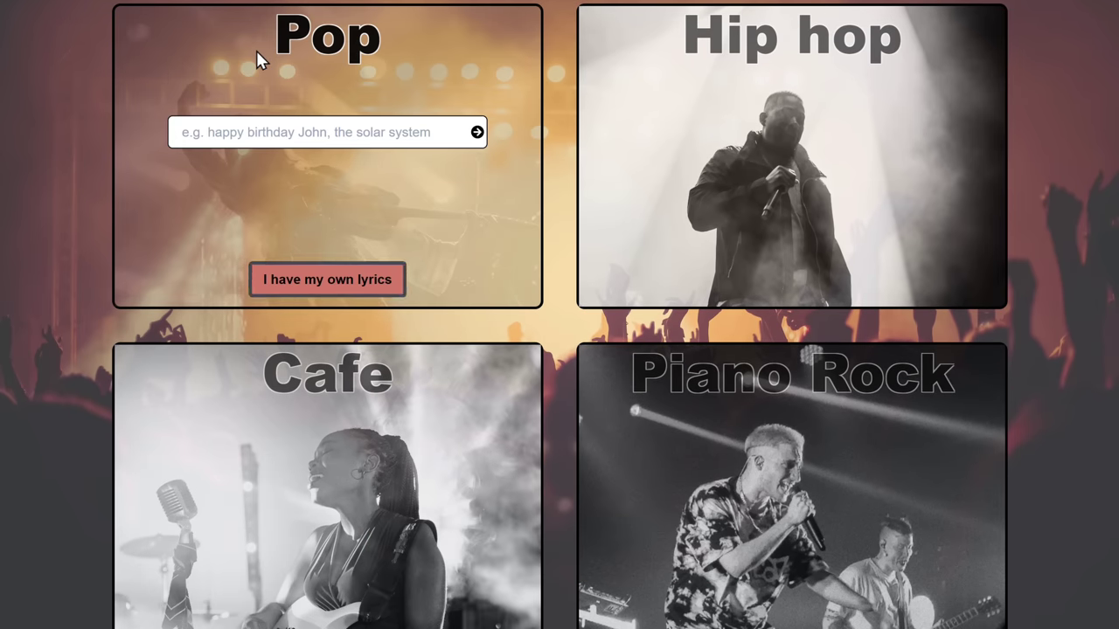
click(324, 292)
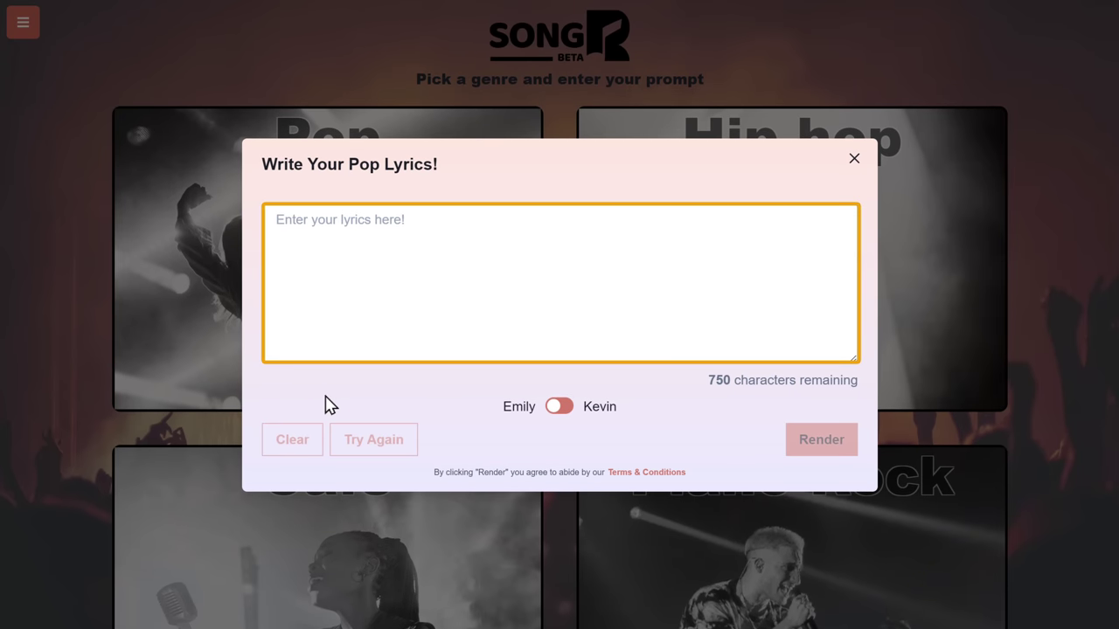
Step: Paste the first verse into the Pop lyrics box and render it with Kevin's voice
click(307, 237)
right_click(308, 236)
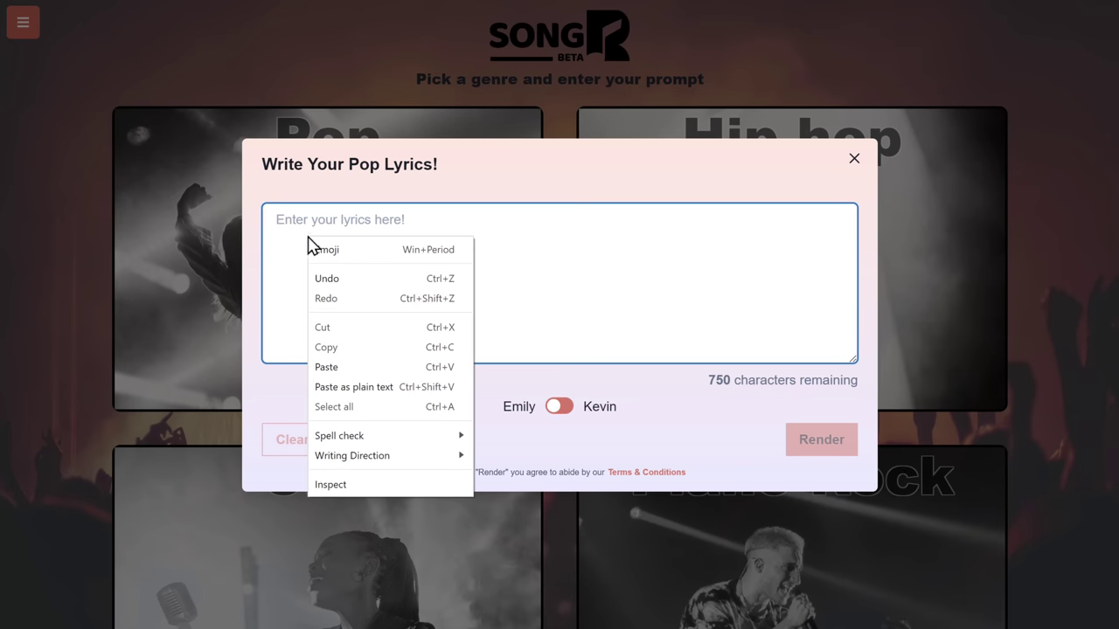
click(326, 367)
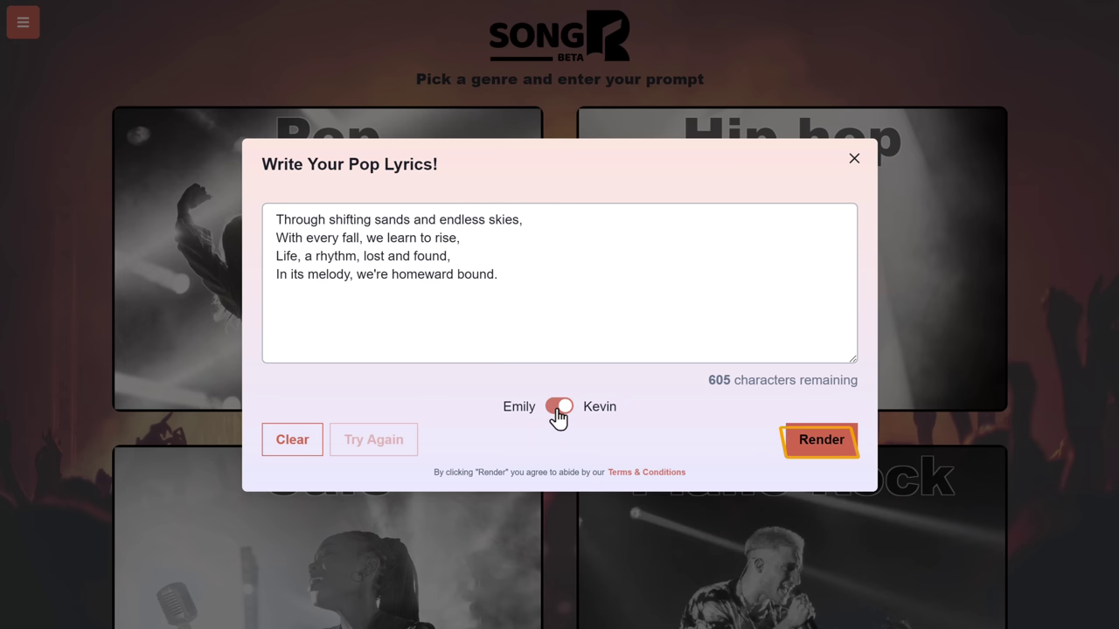
click(821, 447)
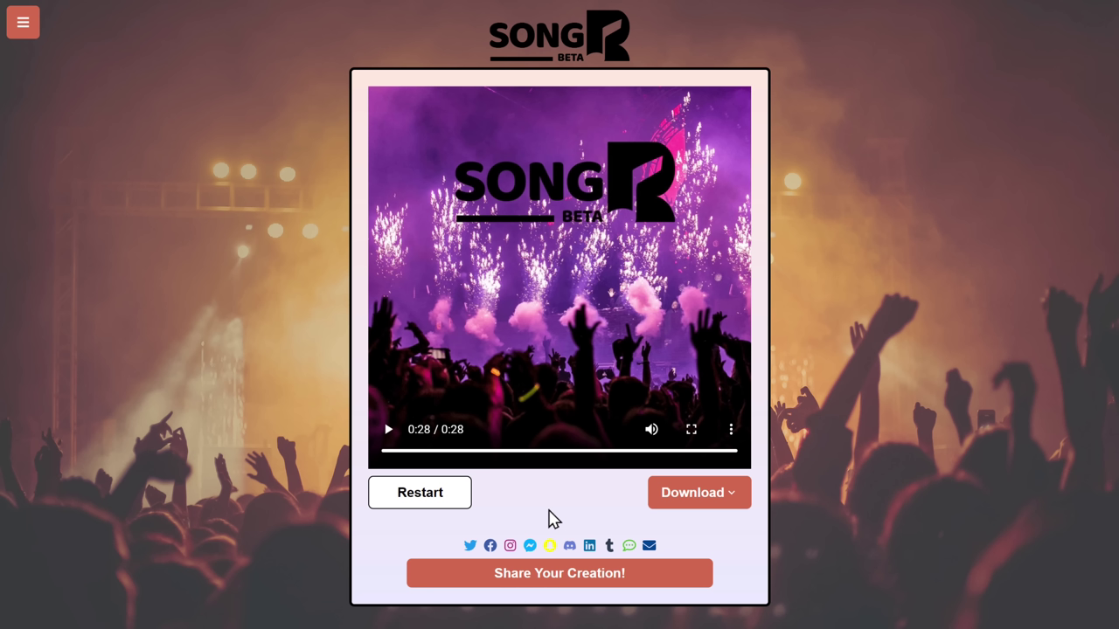
Step: Download the 28-second SongR song as the video SongR.mp4 and play it in VLC
key(Tab)
key(Tab)
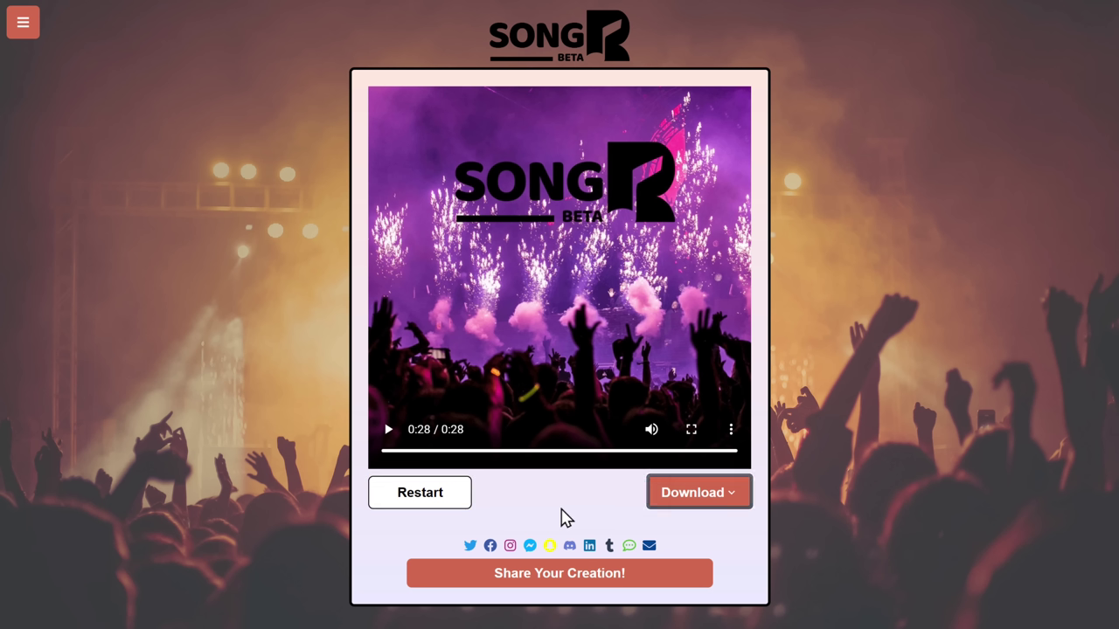
click(705, 513)
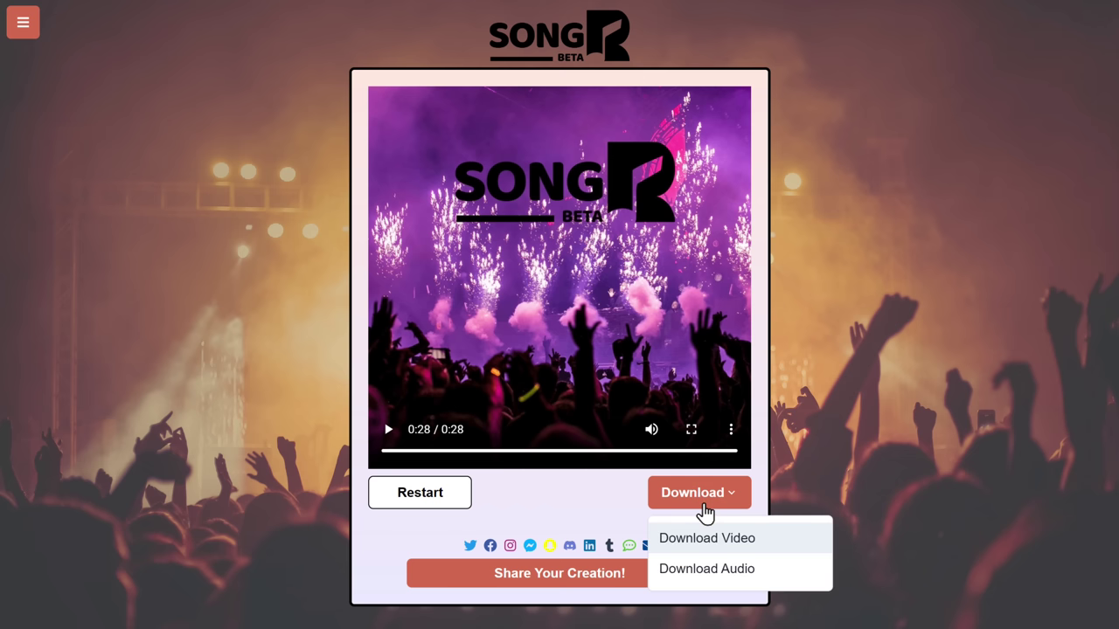
click(706, 542)
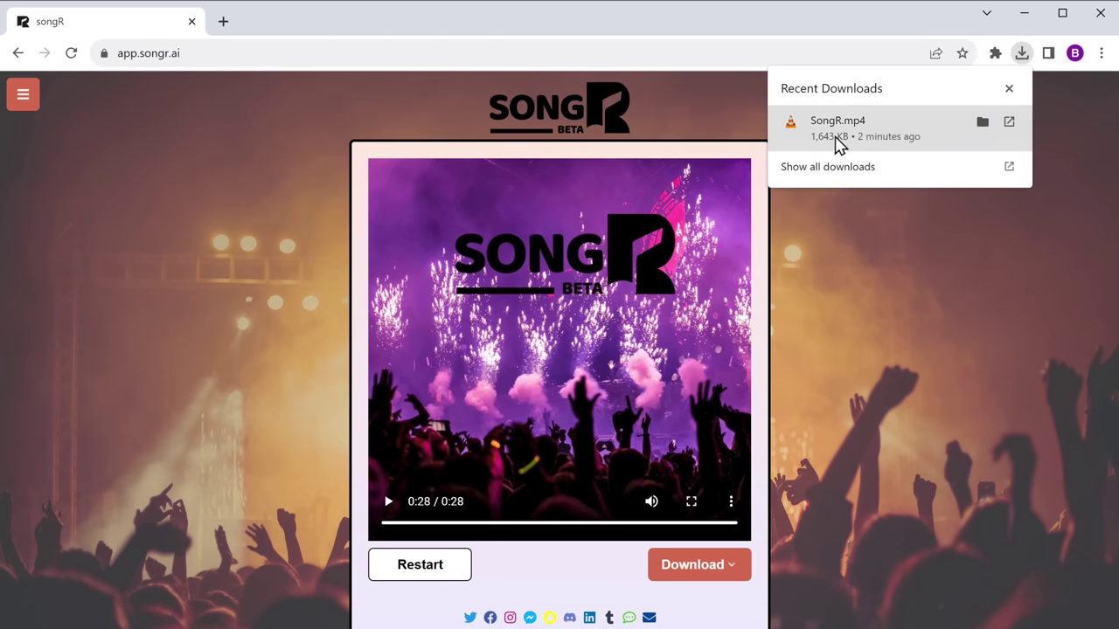
click(835, 138)
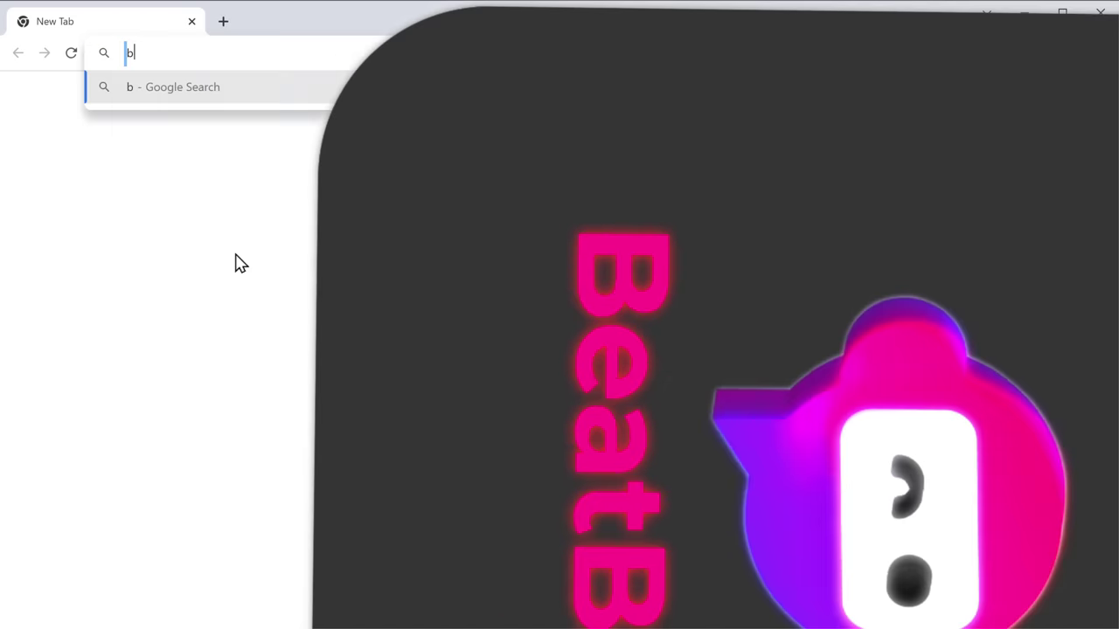
Step: On beatbot.fm, generate and play a song from the prompt 'Life: A melody of highs and lows'
text(eatb)
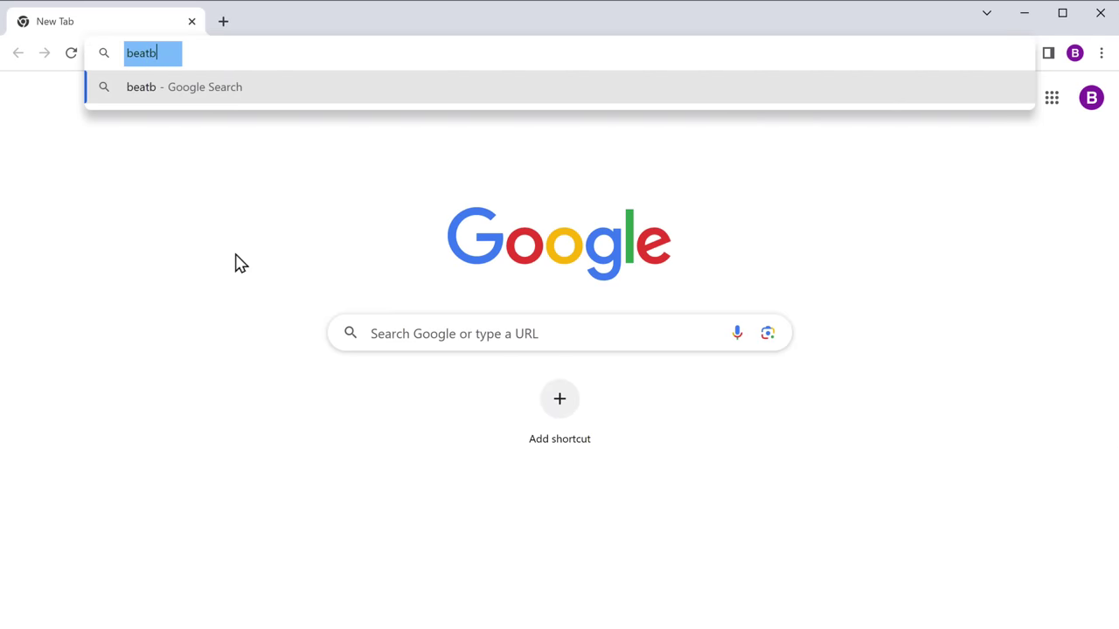
text(ot.fm)
key(Return)
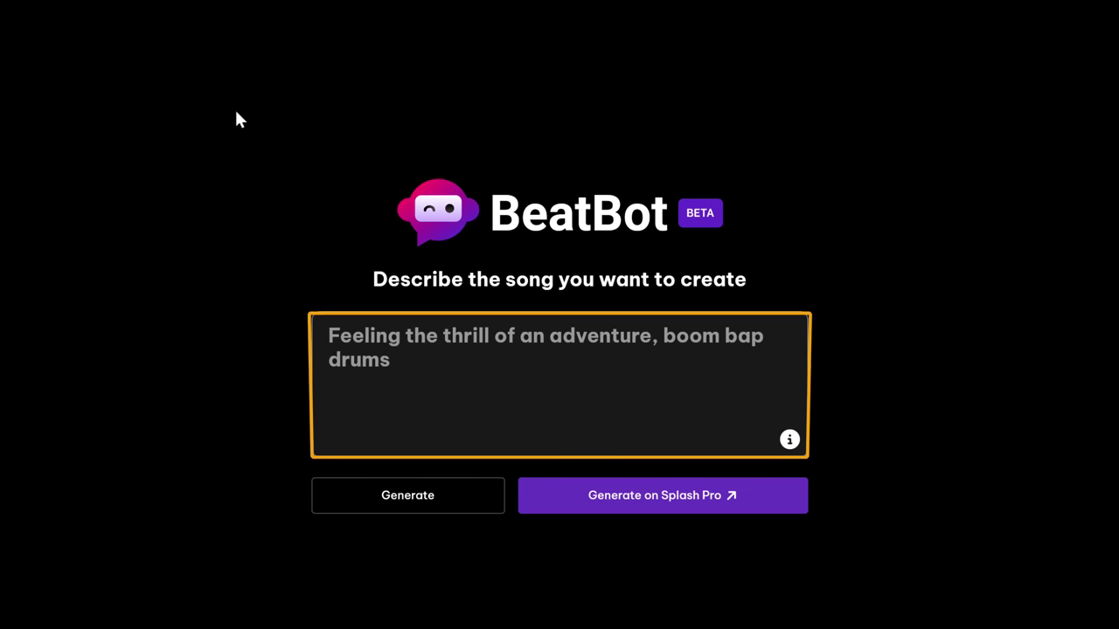
click(333, 335)
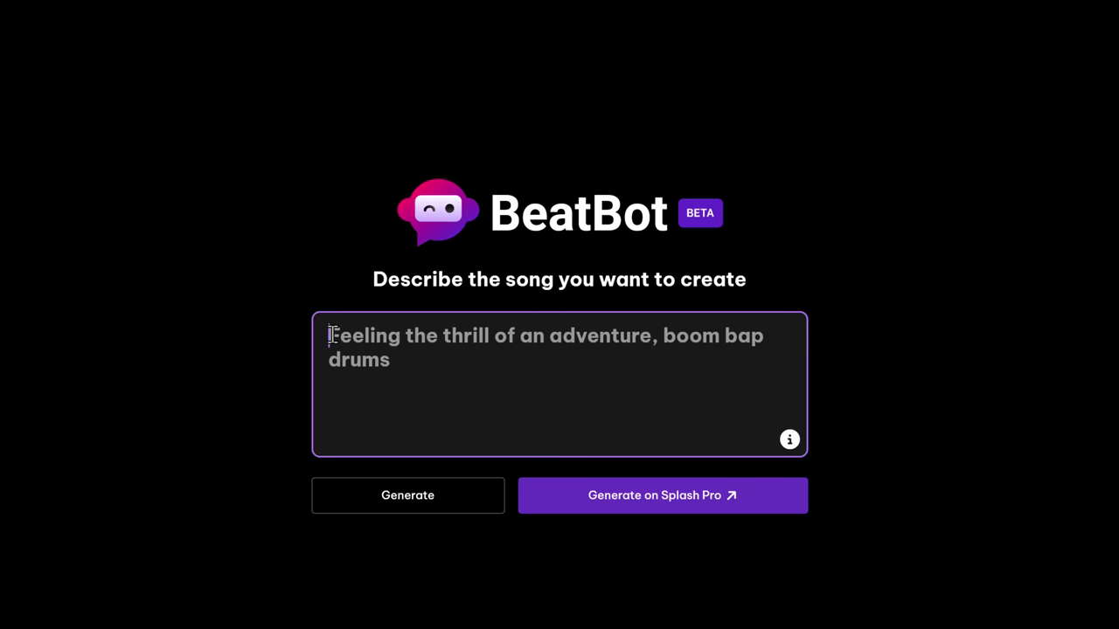
text(Life: A melody of highs and lows)
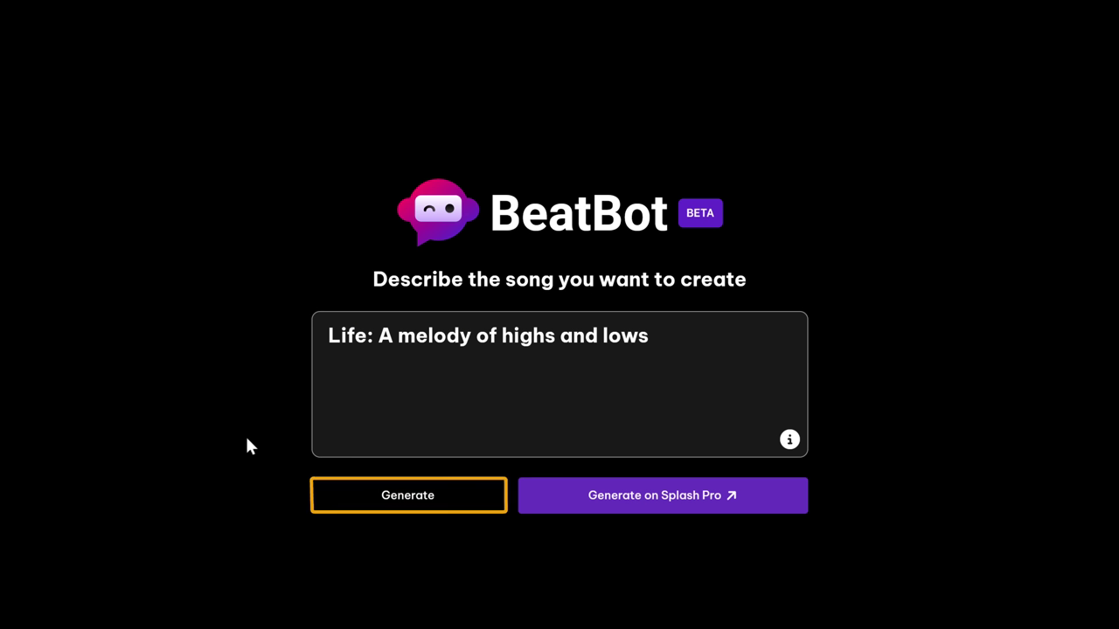
click(407, 510)
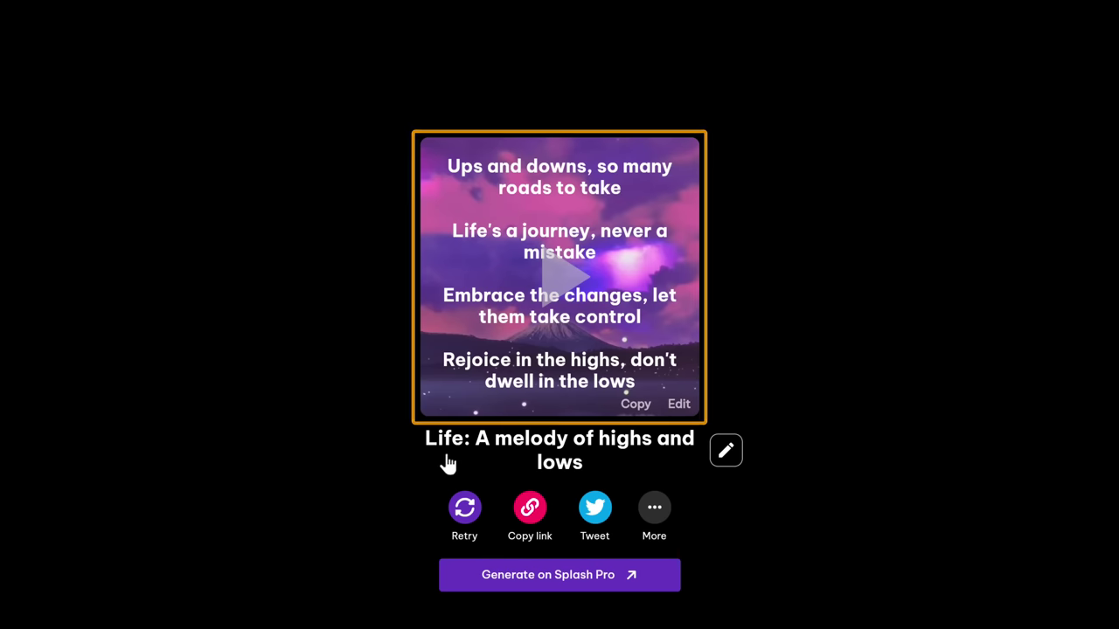
click(559, 307)
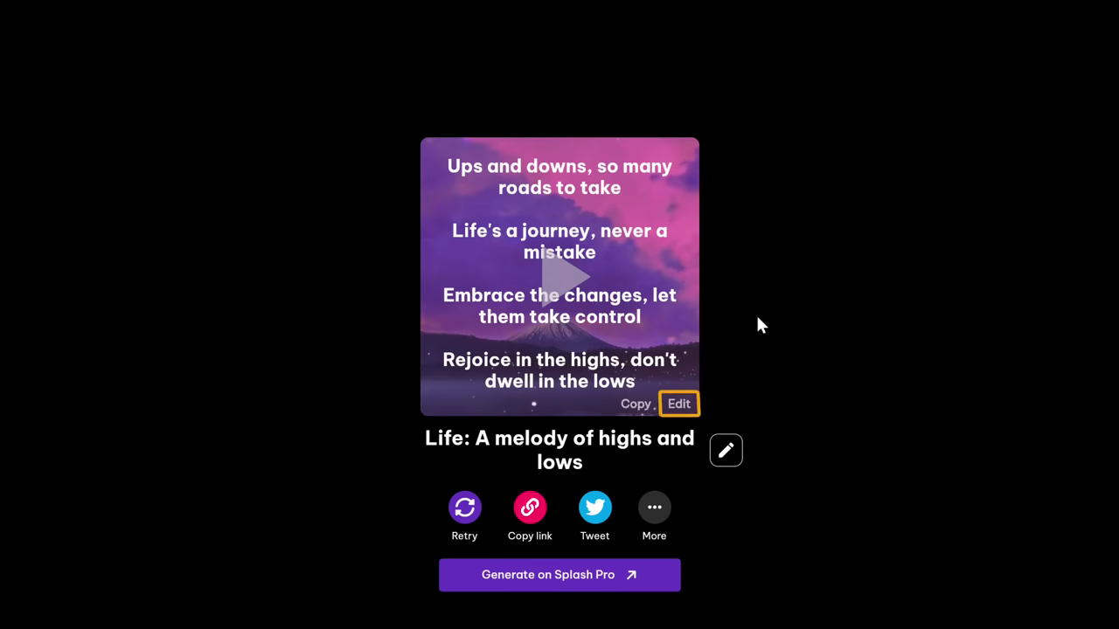
Step: Replace the BeatBot lyrics with the pasted 'Through shifting sands and endless skies' verse and regenerate the song
click(678, 406)
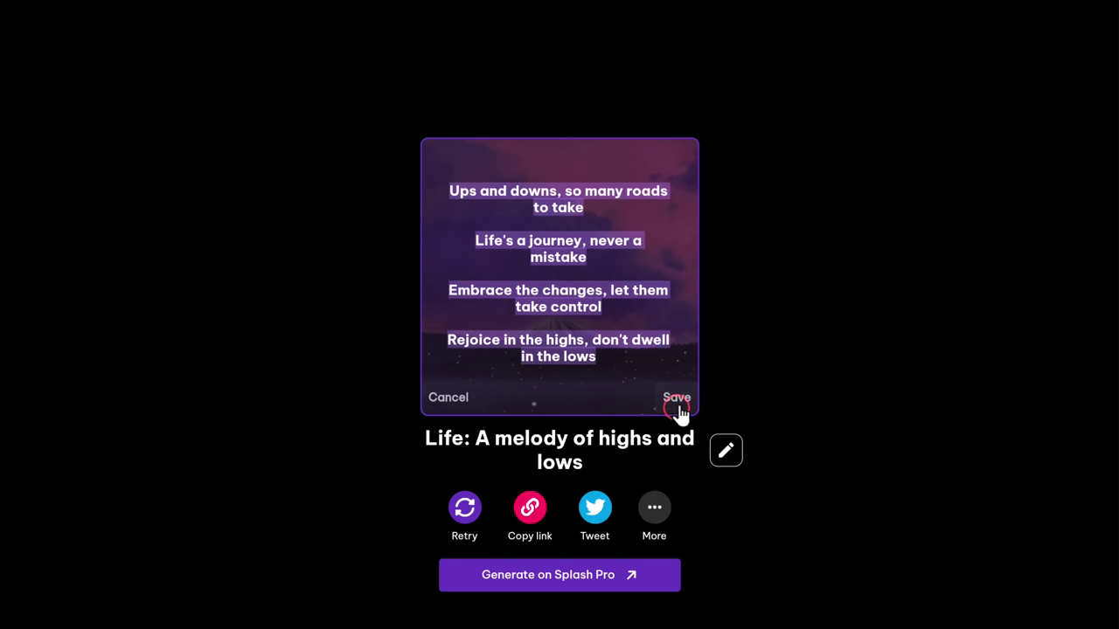
key(BackSpace)
text(Through shifting sands and endless skies, With every fall, we learn to rise, Life, a rhythm, lost and found, In its melody, we're homeward bound.)
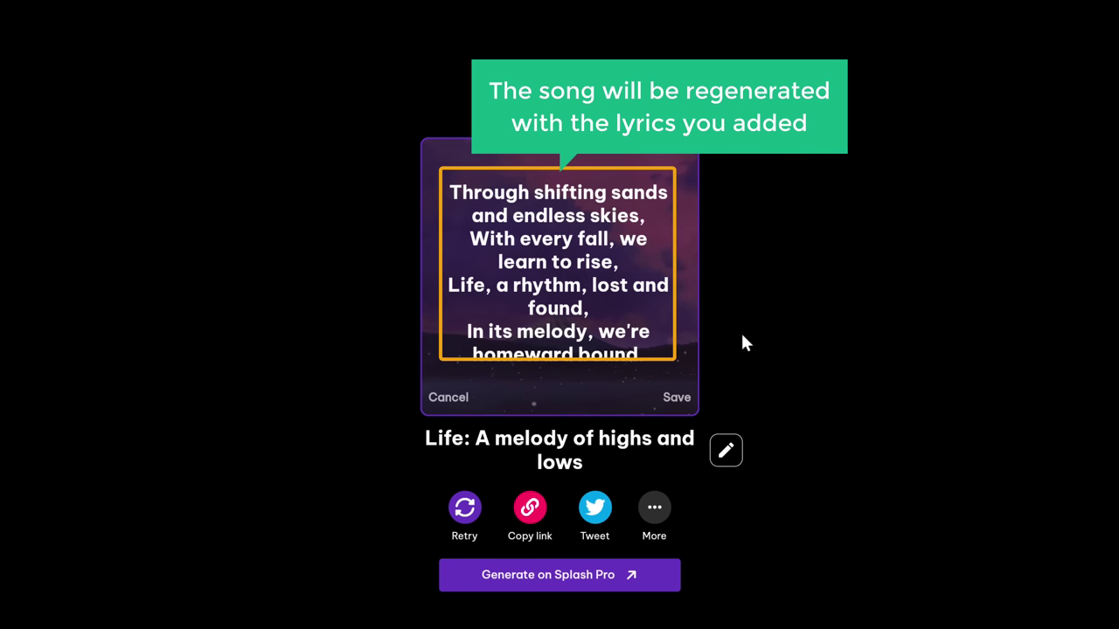
click(678, 404)
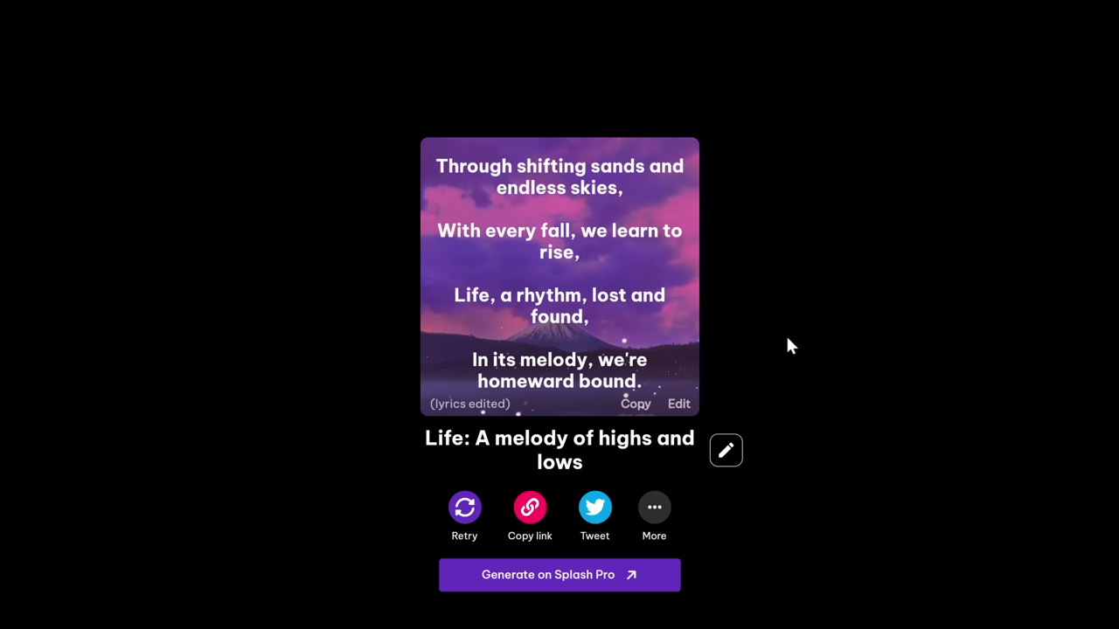
key(Tab)
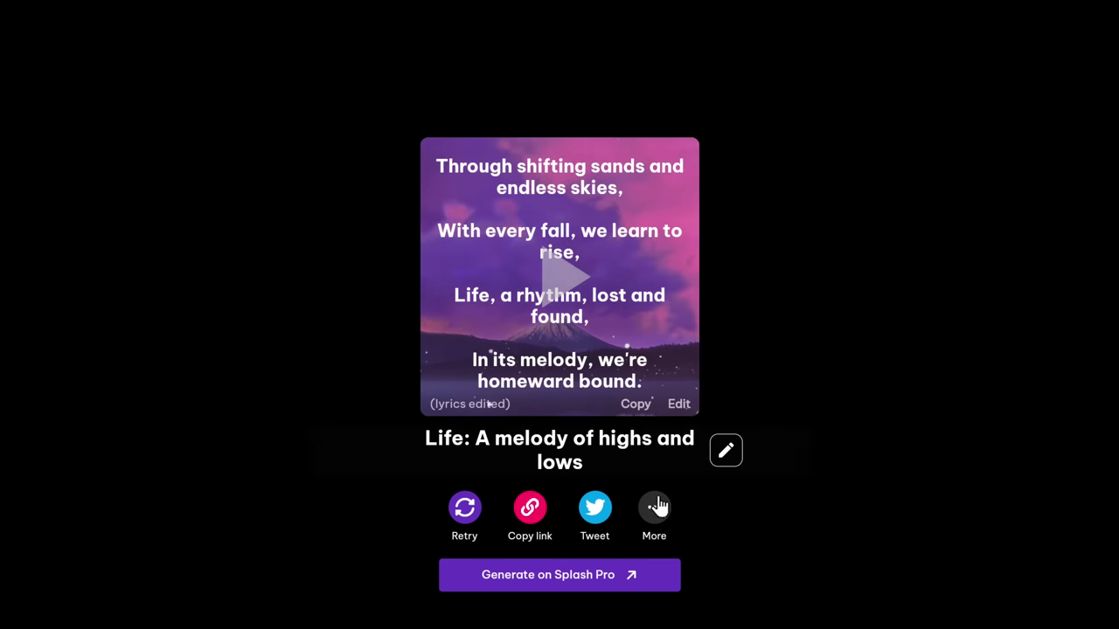
click(650, 527)
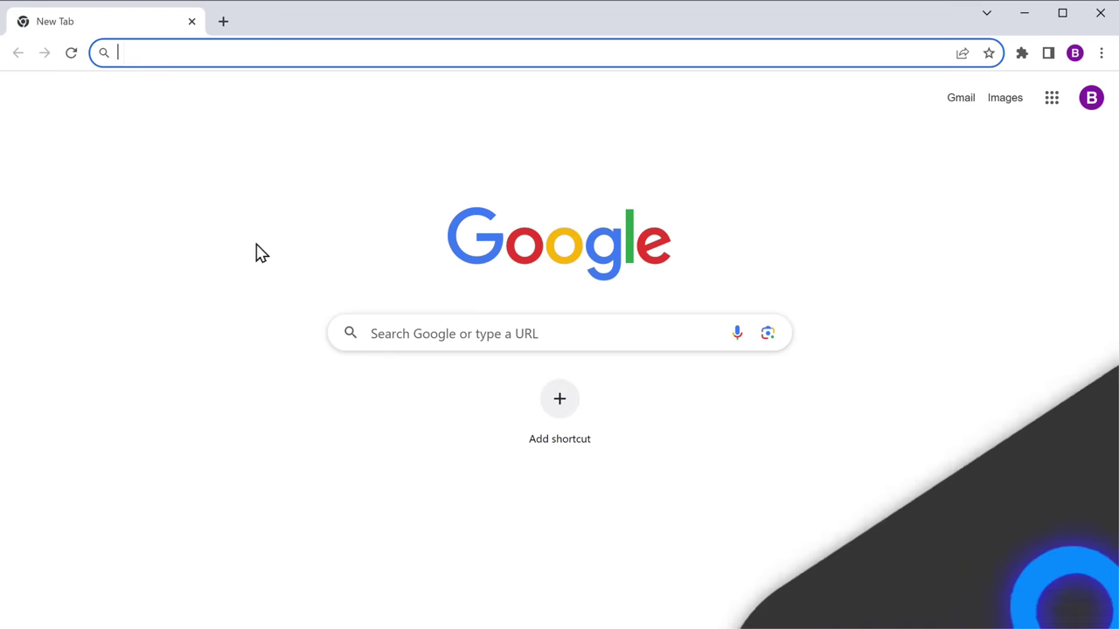
Step: Load suno.ai and follow its 'Try the Alpha on Discord' invite
text(suno.ai)
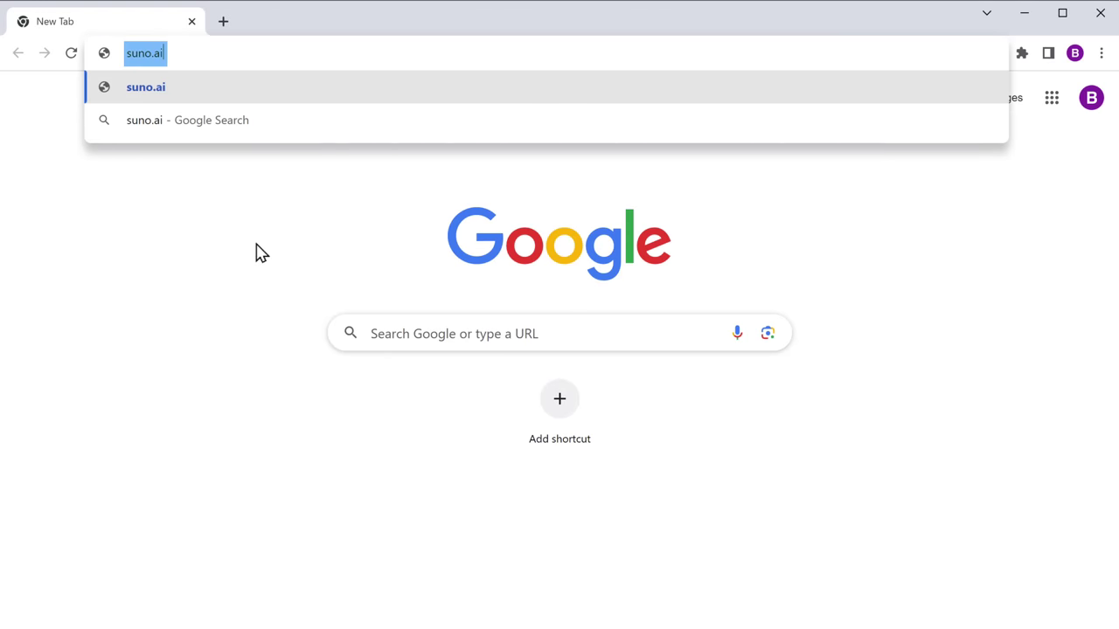
key(Return)
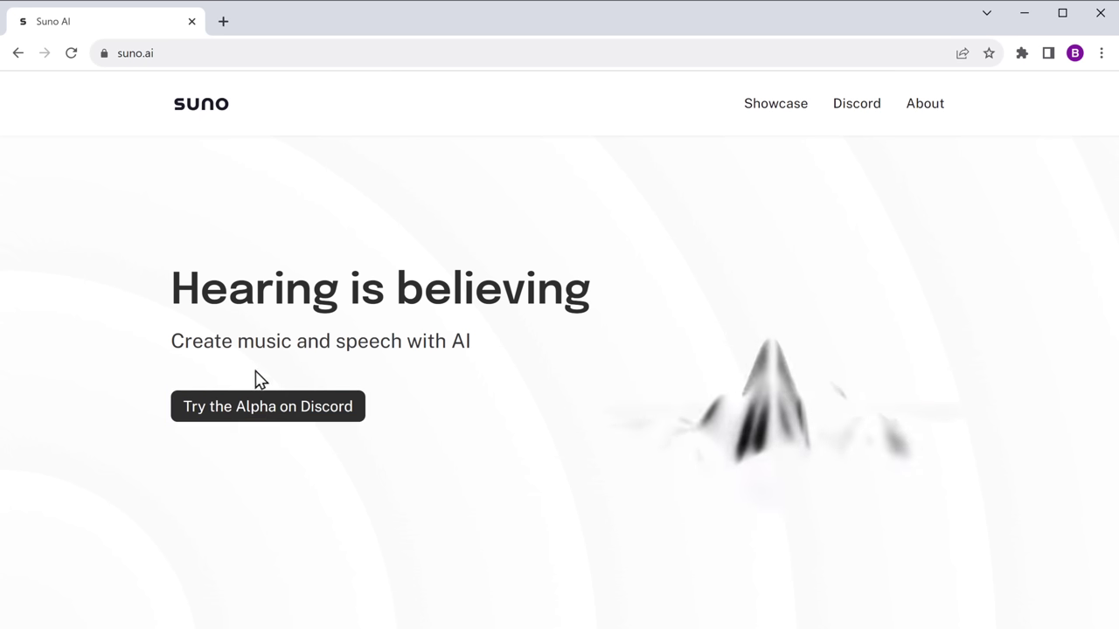
click(257, 416)
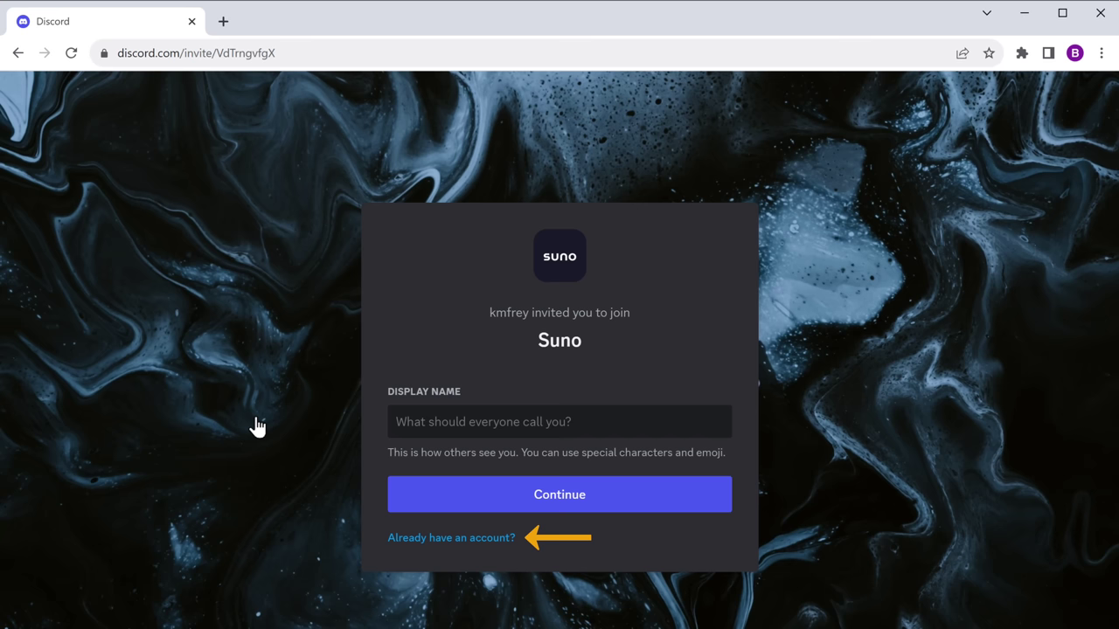
Step: Enter a display name and continue into the Suno Discord invite
key(Tab)
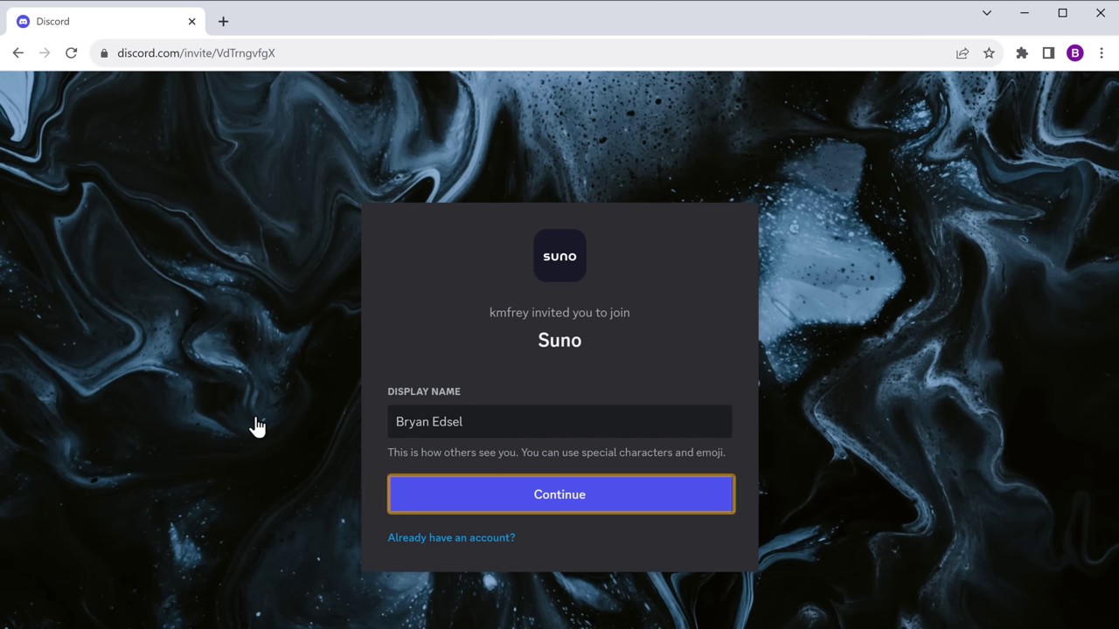
click(557, 513)
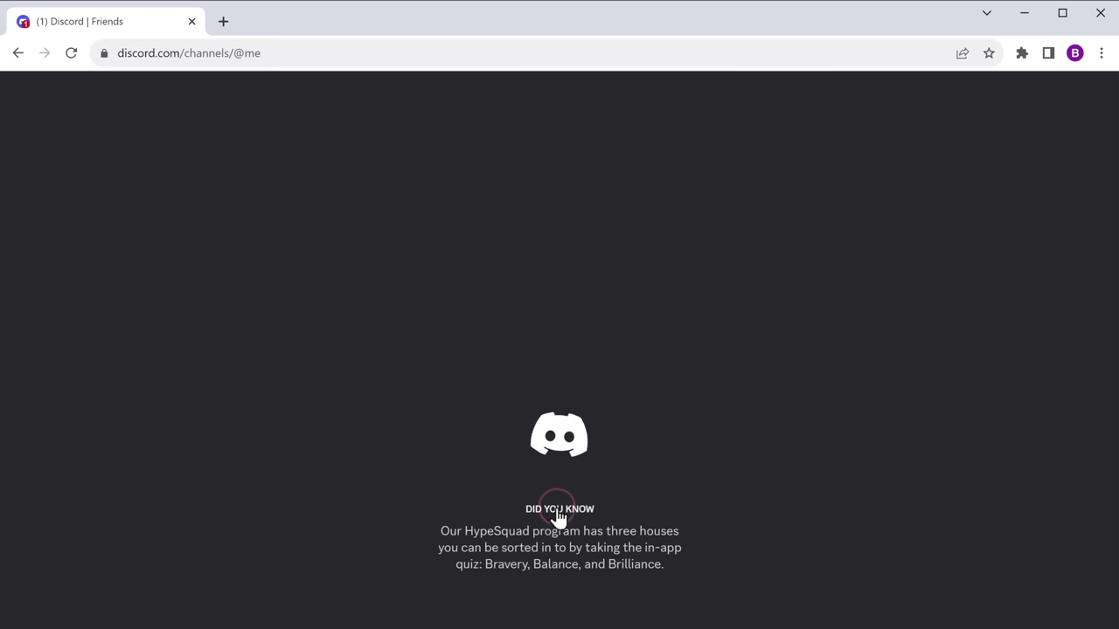
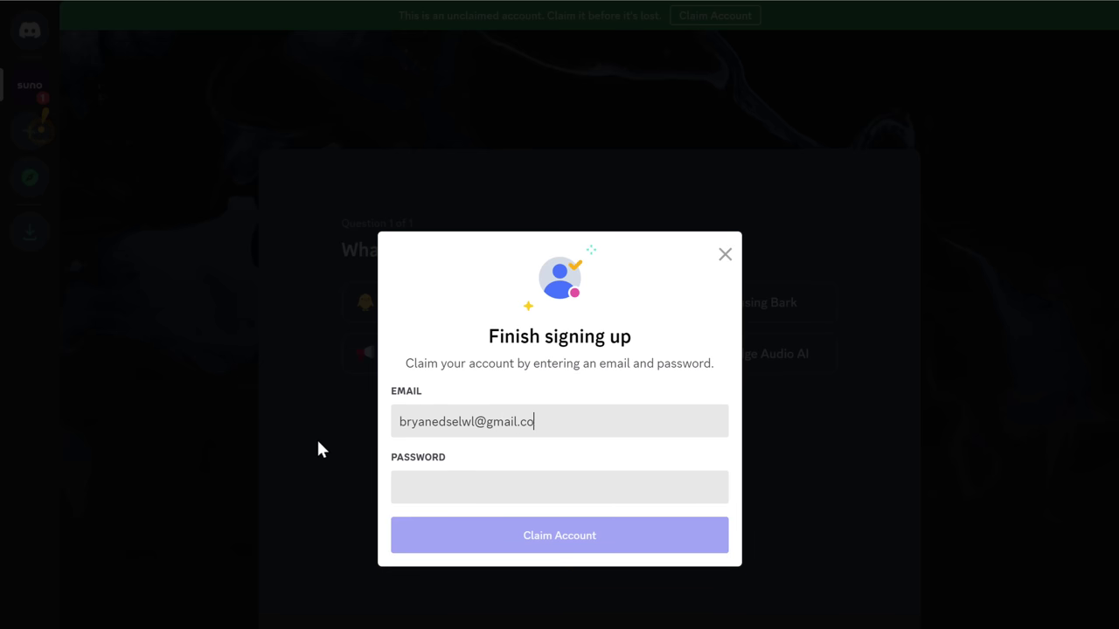
Step: Claim the account with an e-mail and password, skip interests, and agree to the server rules
key(Tab)
text(•••••••••)
key(Tab)
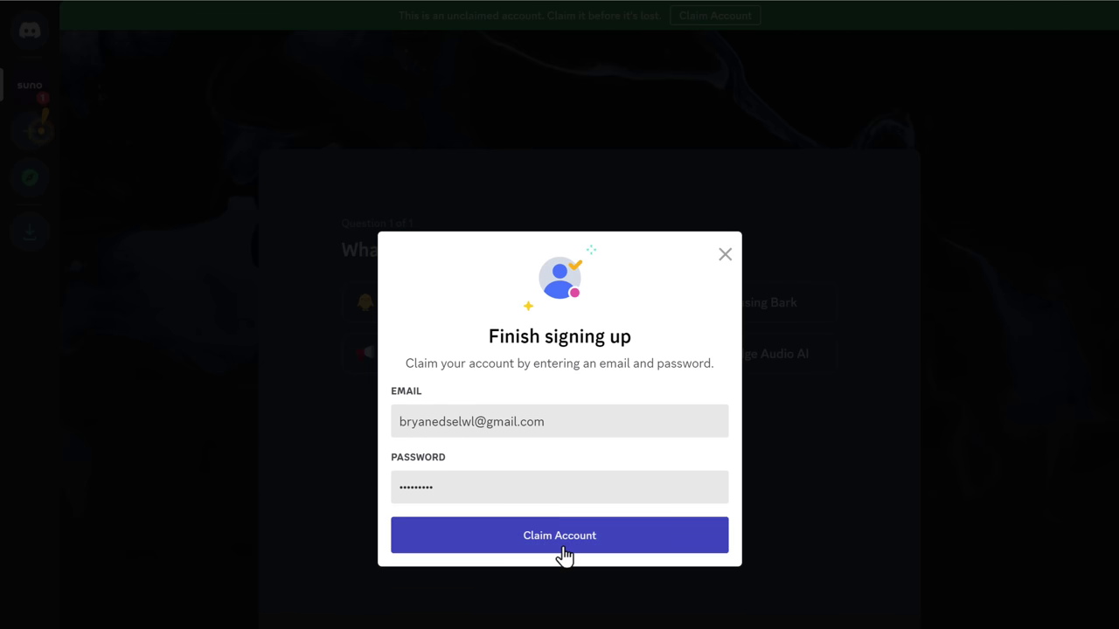
click(562, 545)
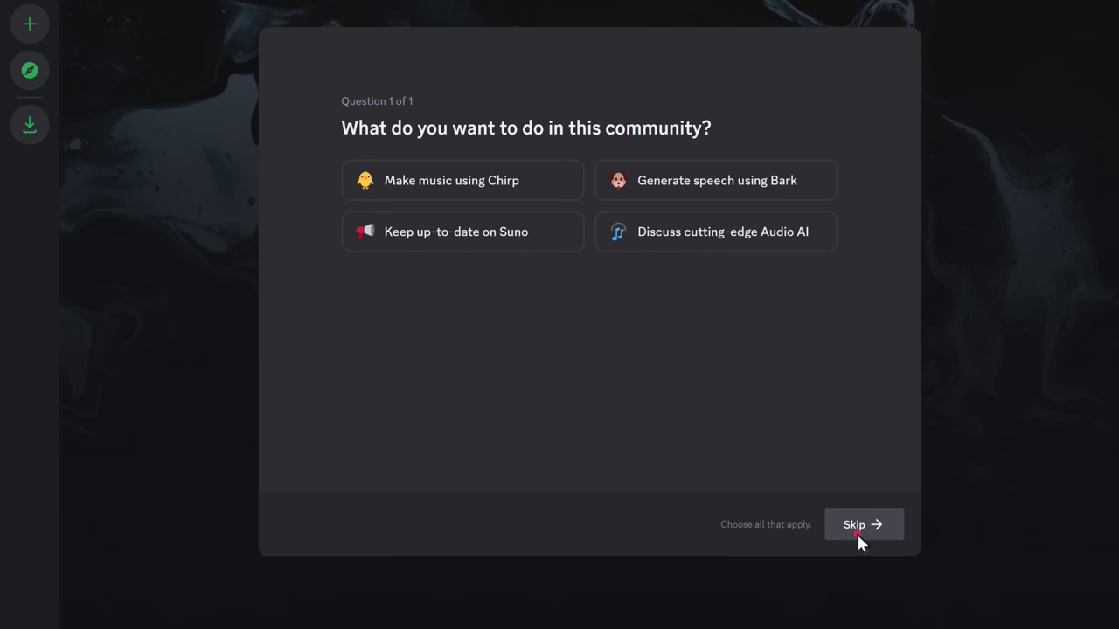
click(856, 532)
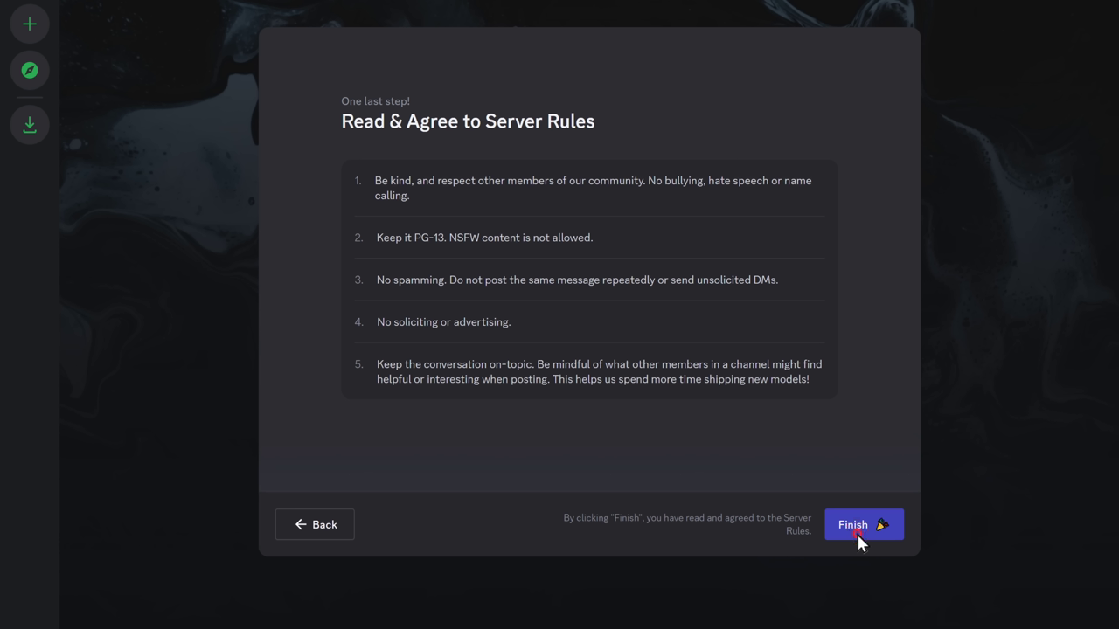
click(858, 535)
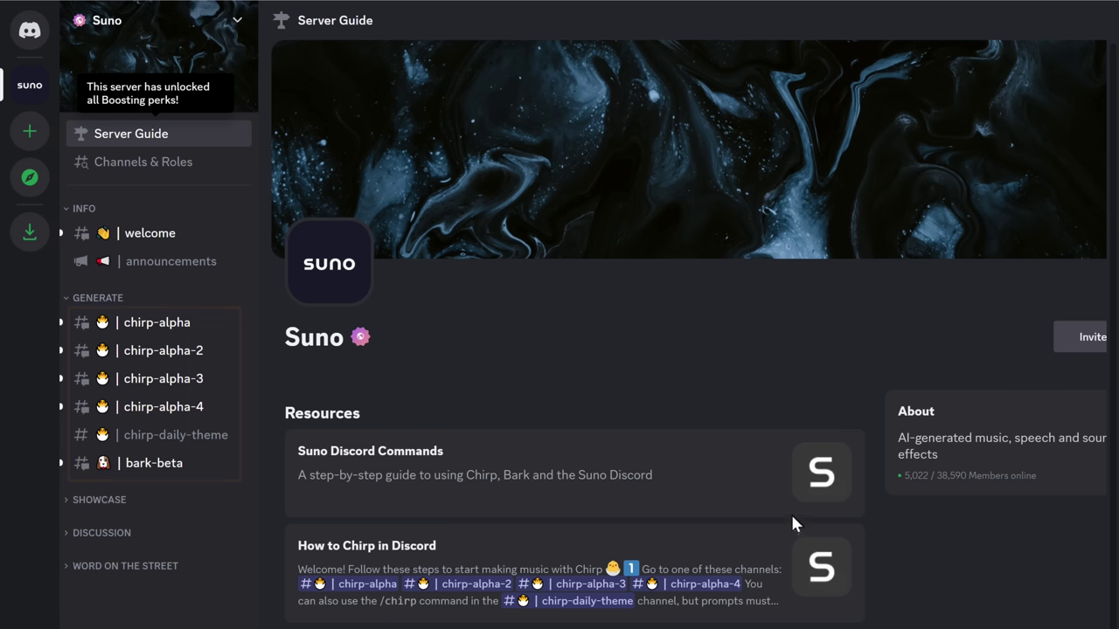
Step: In chirp-alpha, open Suno Chirp Bot's full profile and start a direct message with it
click(156, 322)
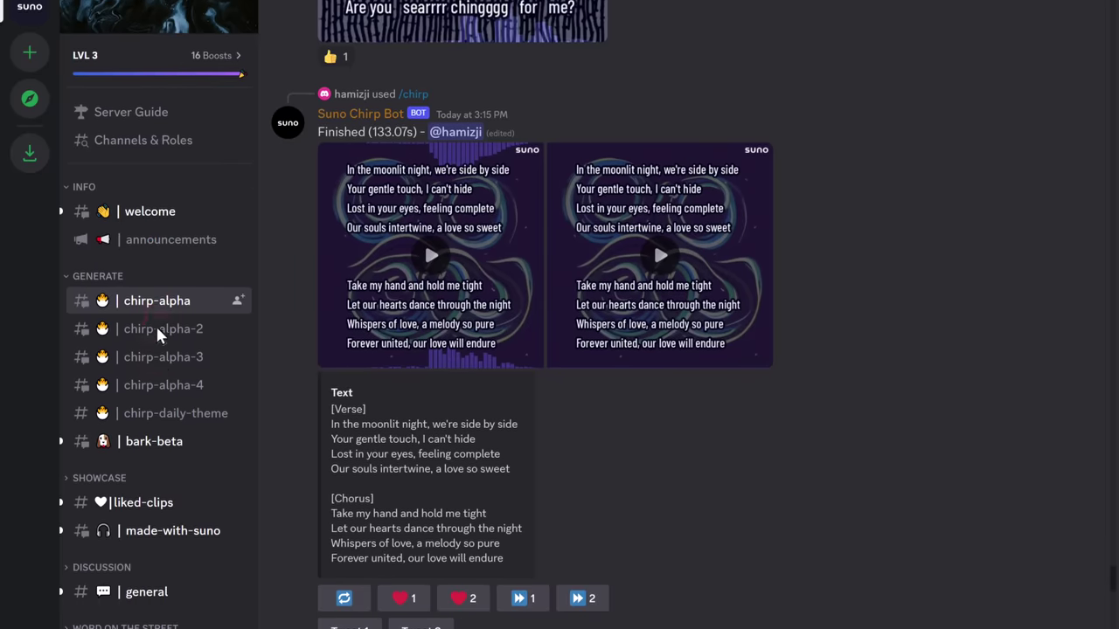
scroll(152, 271, up, 15)
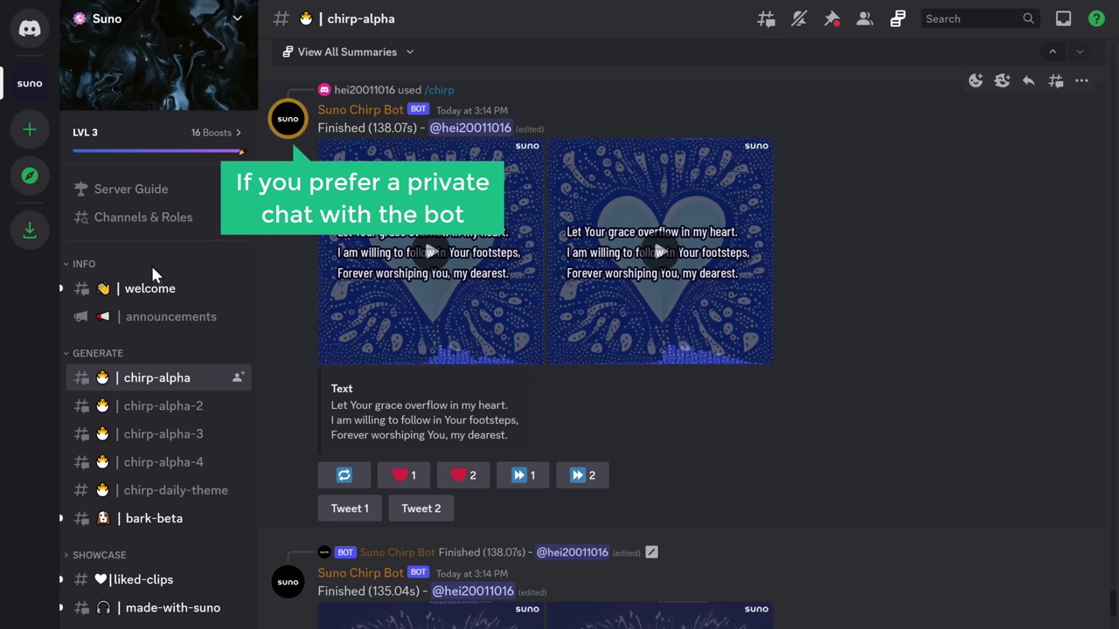
click(286, 130)
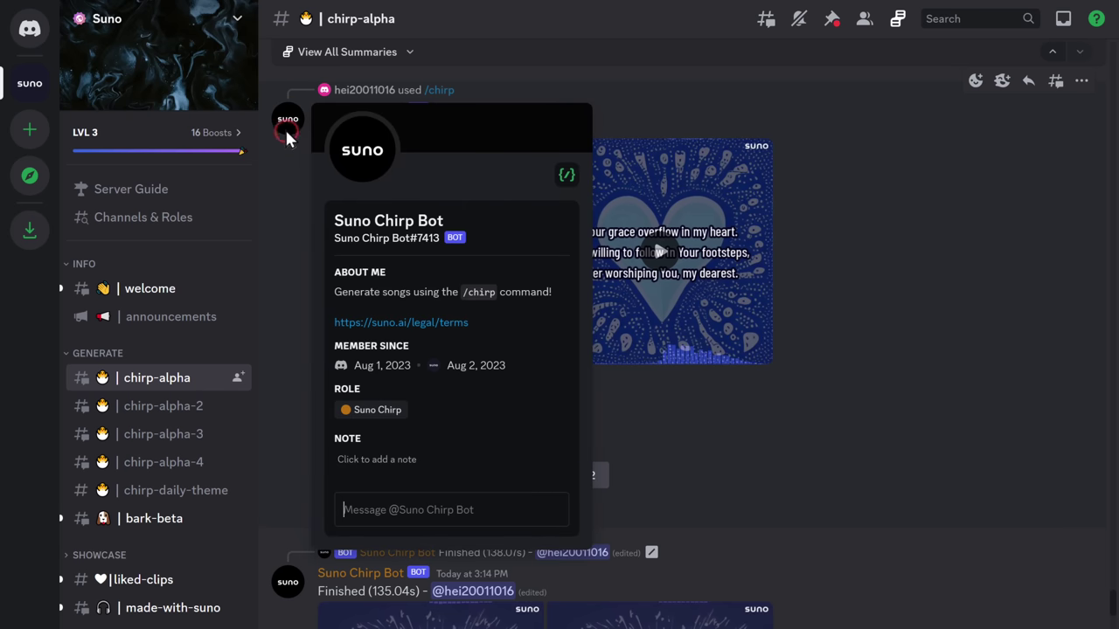
click(361, 158)
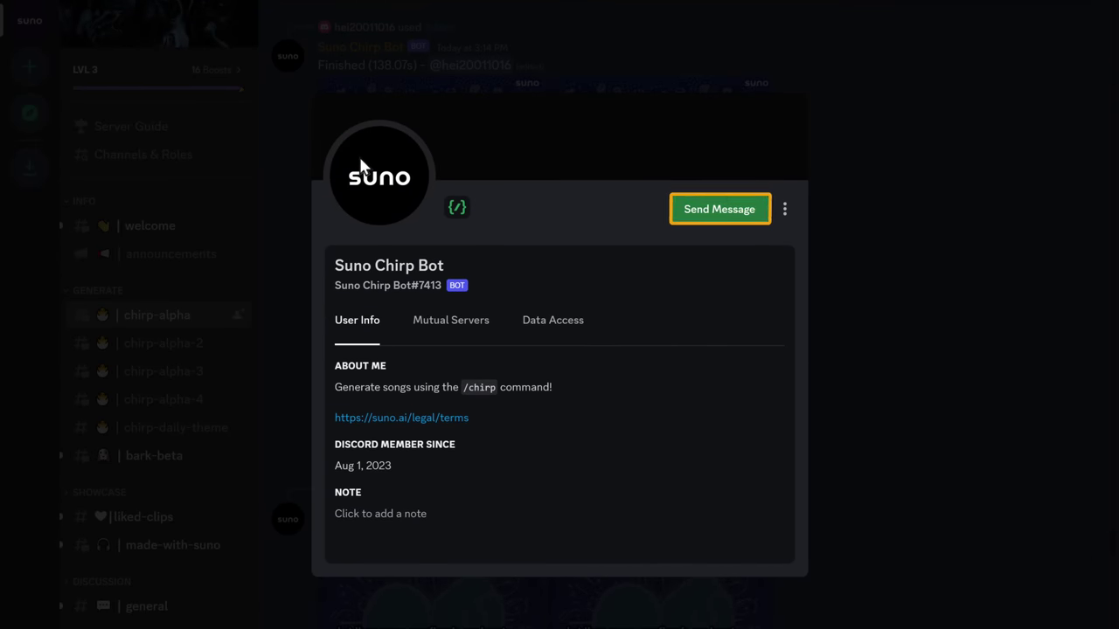
click(715, 219)
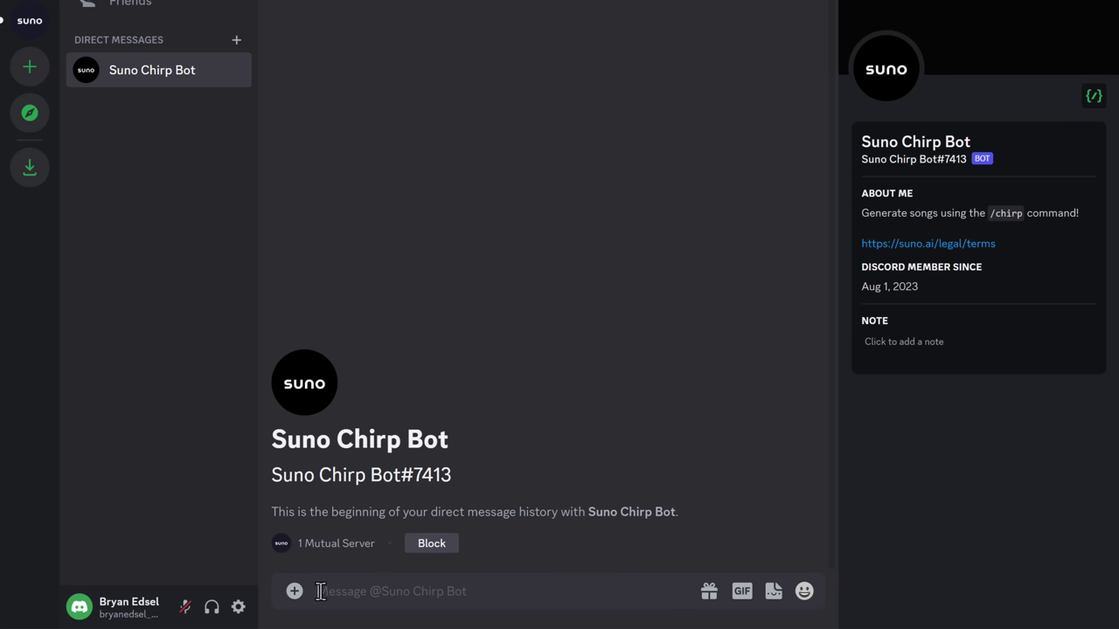
Step: Run /chirp, accept the bot's terms, and paste the 'Through shifting sands and endless skies' lyrics
text(/chirp)
key(Tab)
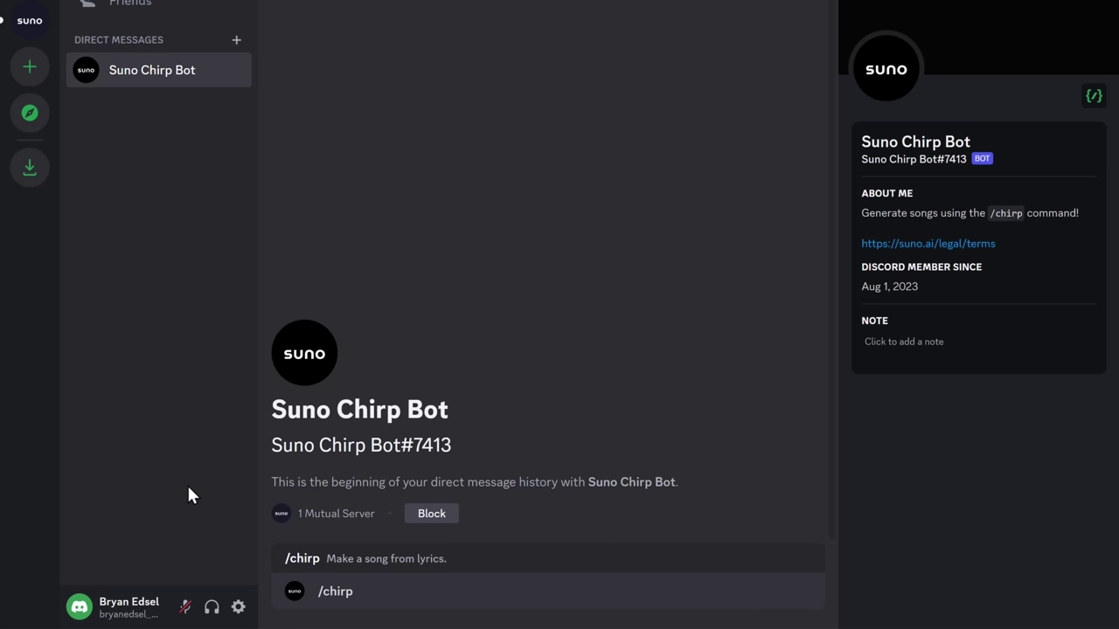
key(Return)
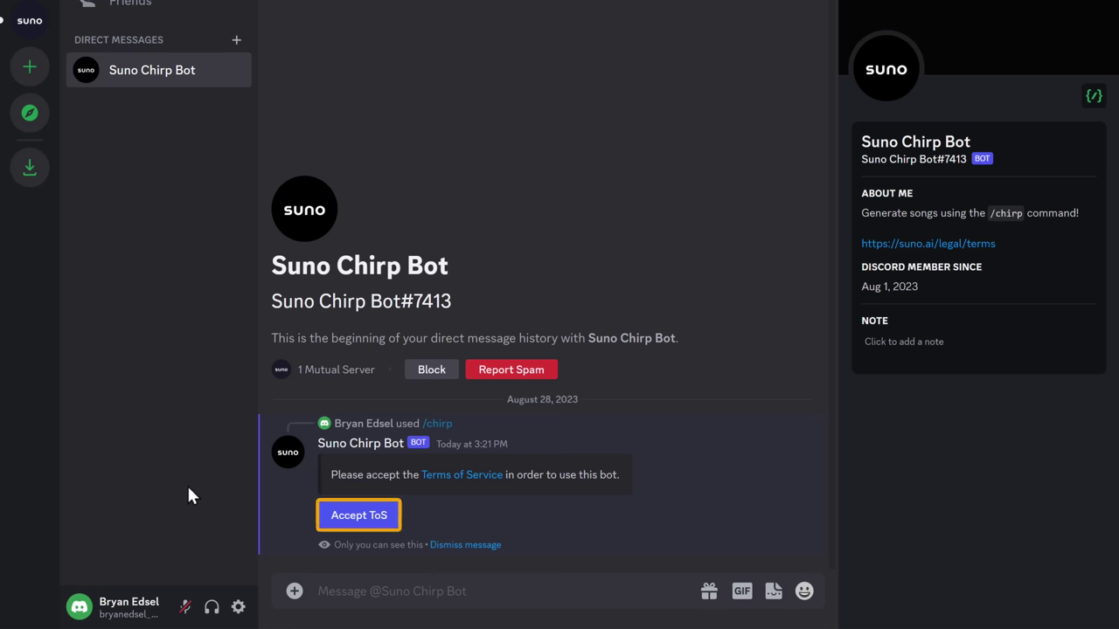
click(352, 523)
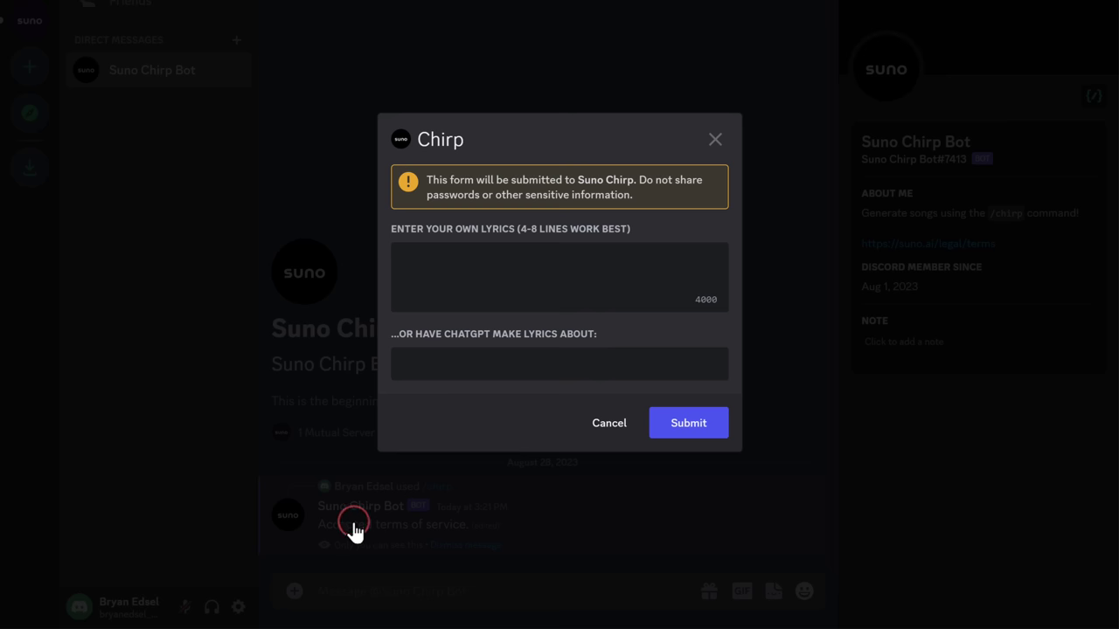
text(Through shifting sands and endless skies, With every fall, we learn to rise, Life, a rhythm, lost and found, In its melody, we're homeward bound.)
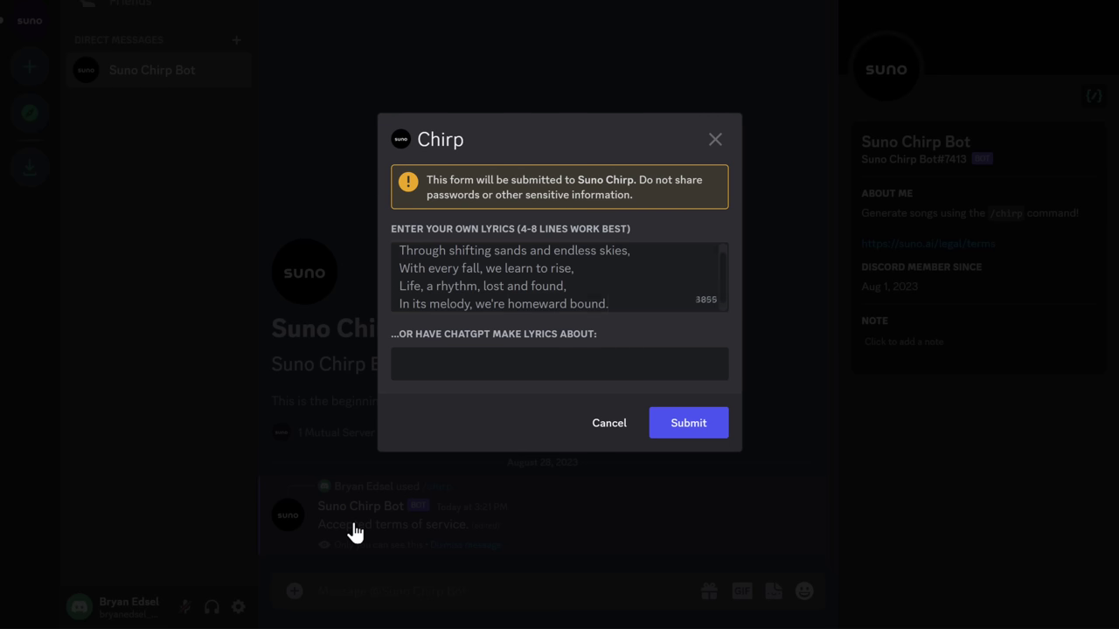